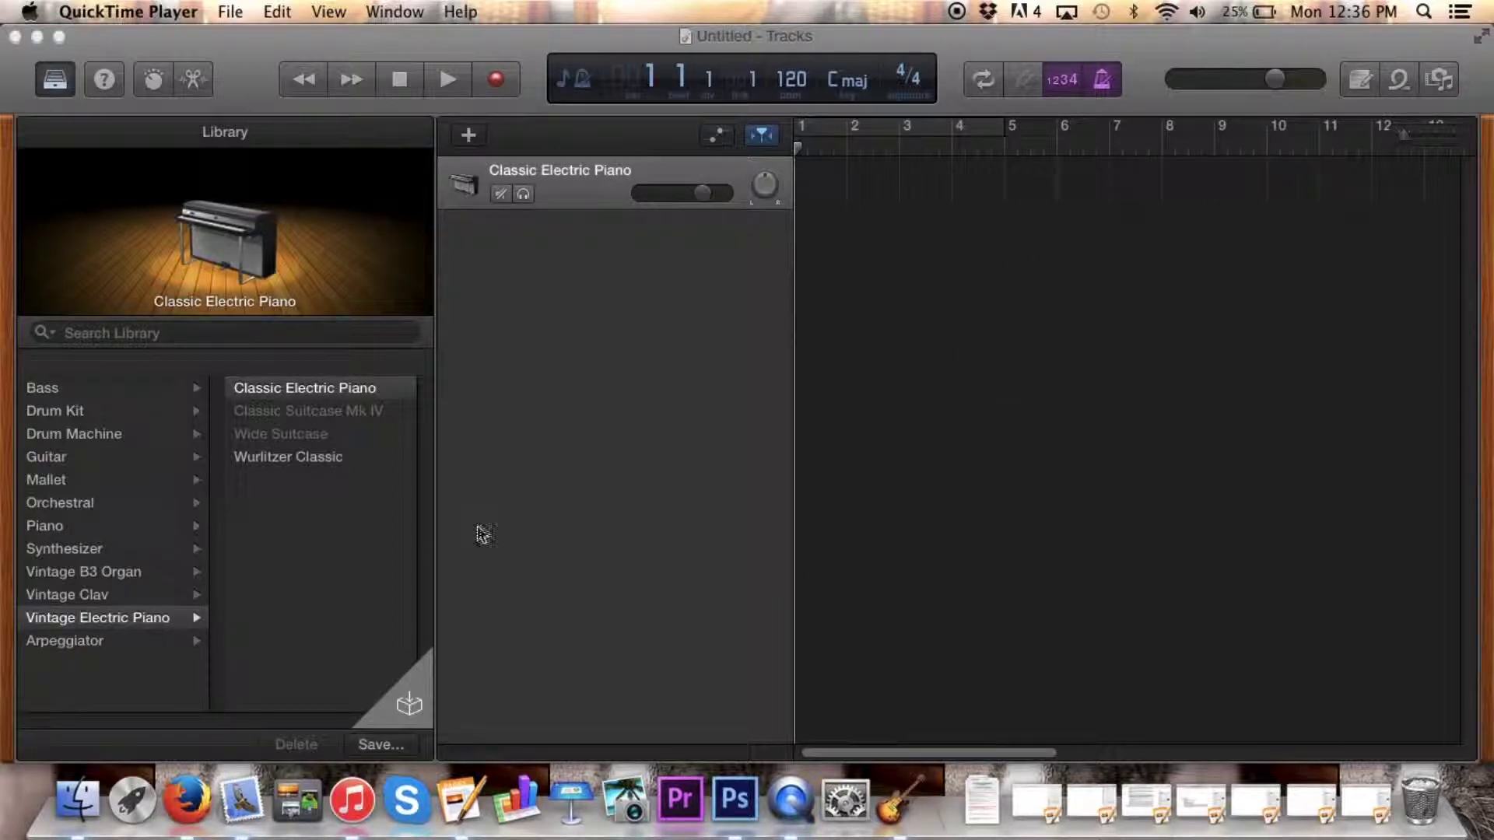
Open Musical Typing with Cmd+K, play the test notes J, F, J on the electric piano, then close it
click(774, 548)
key(super+k)
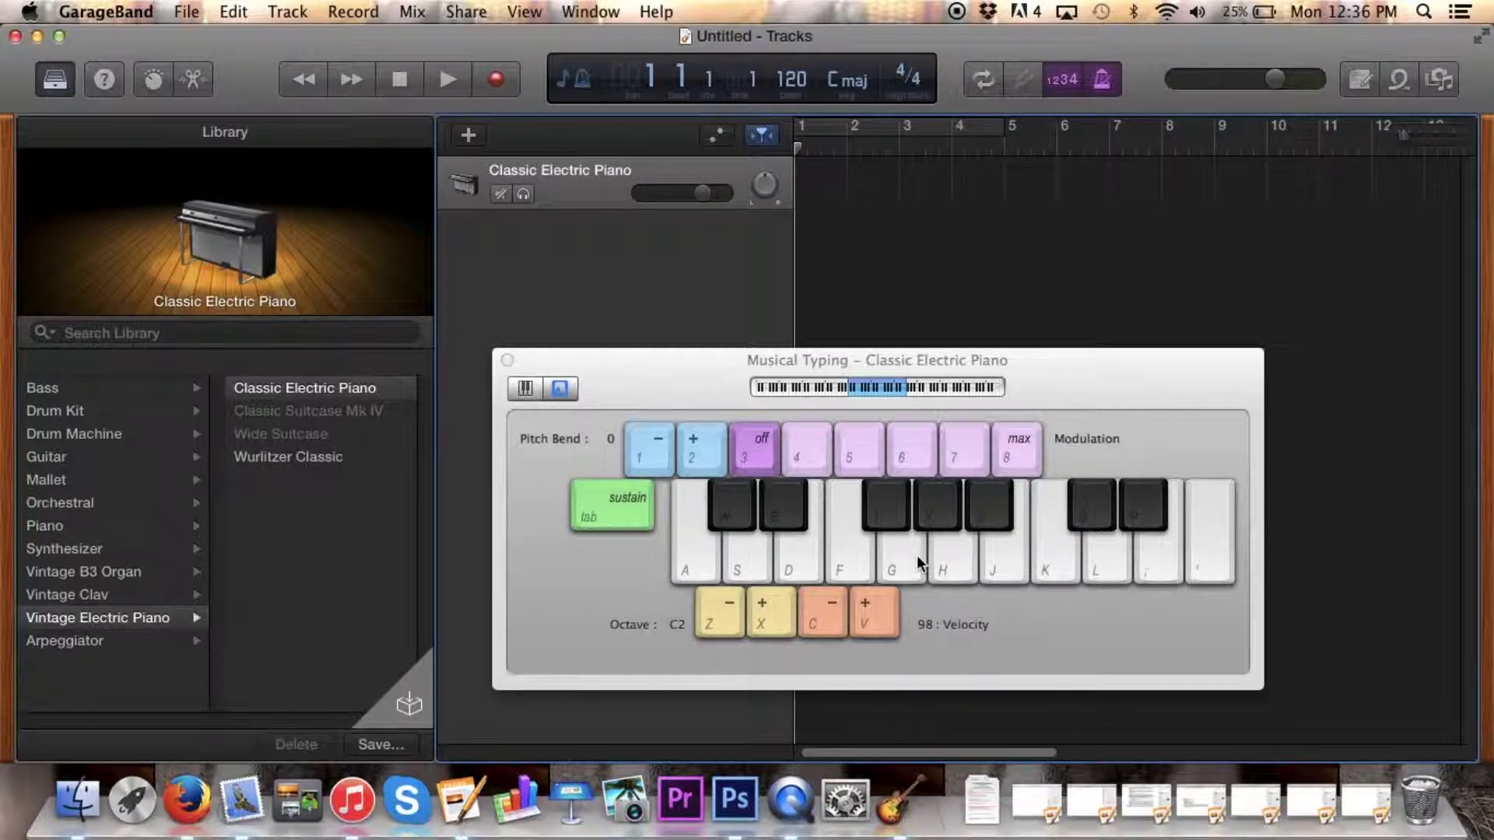
key(j)
key(f)
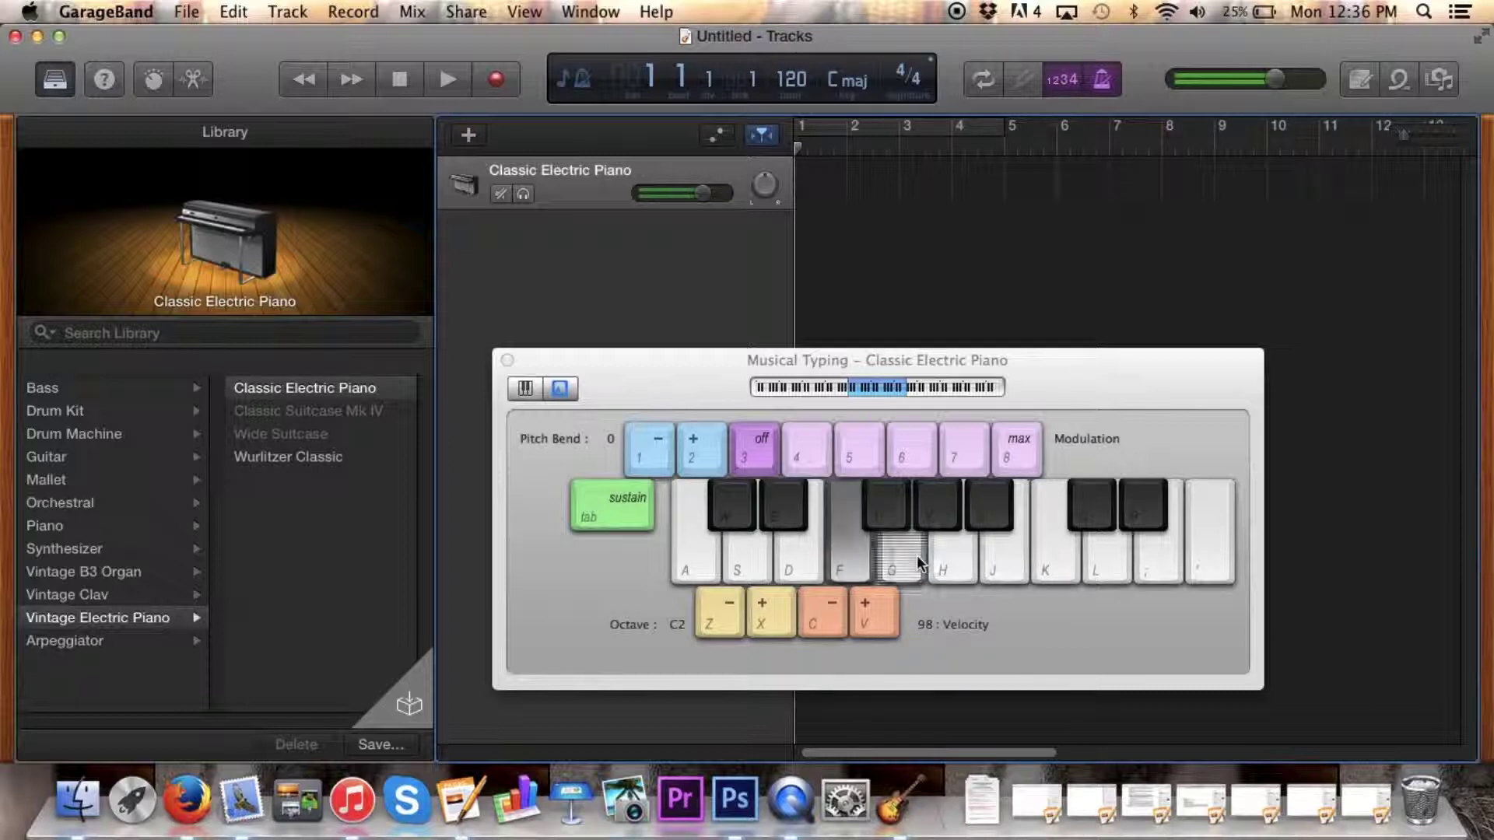
key(j)
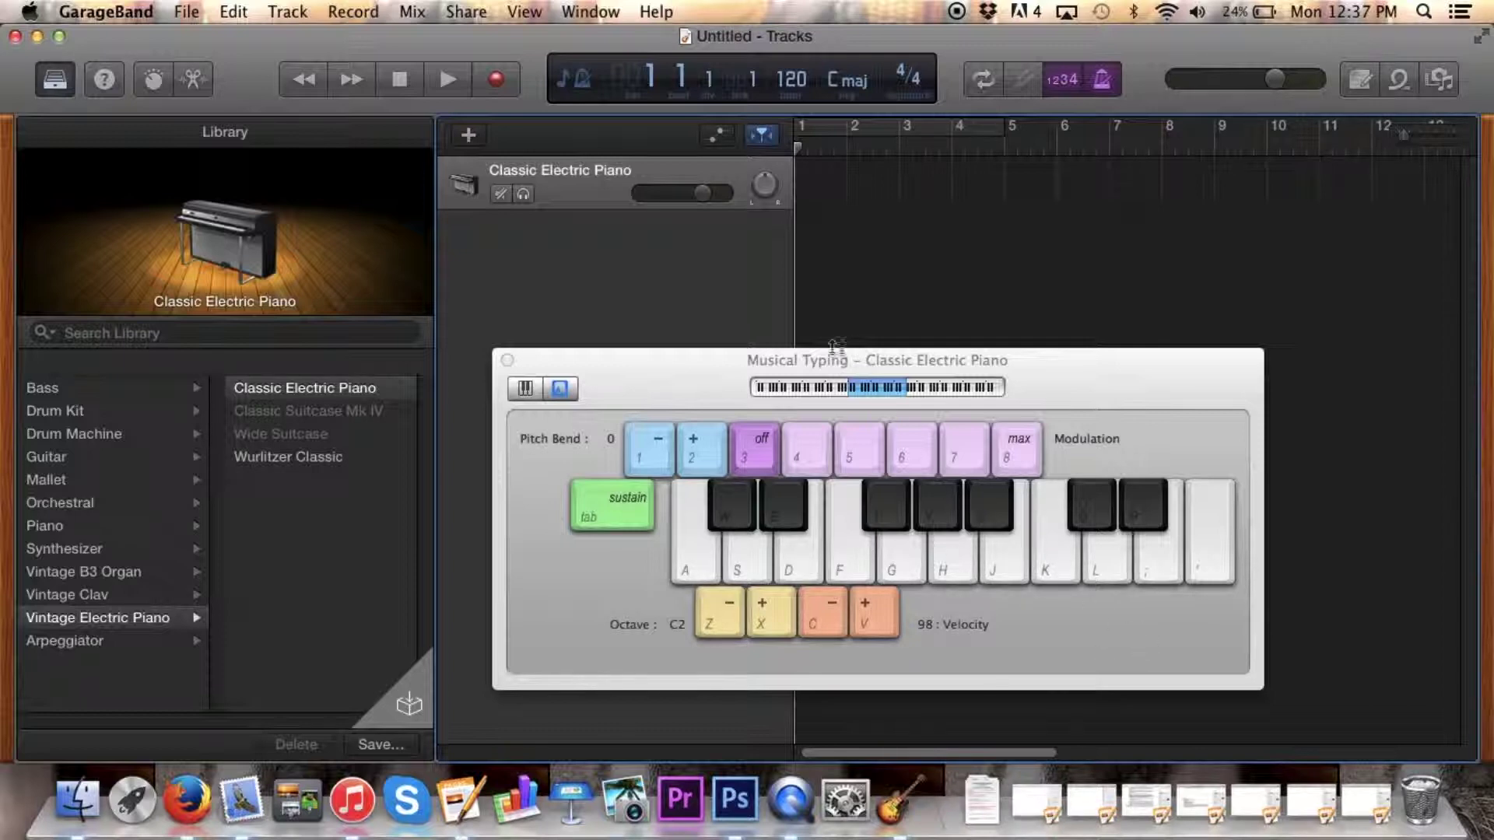
click(507, 361)
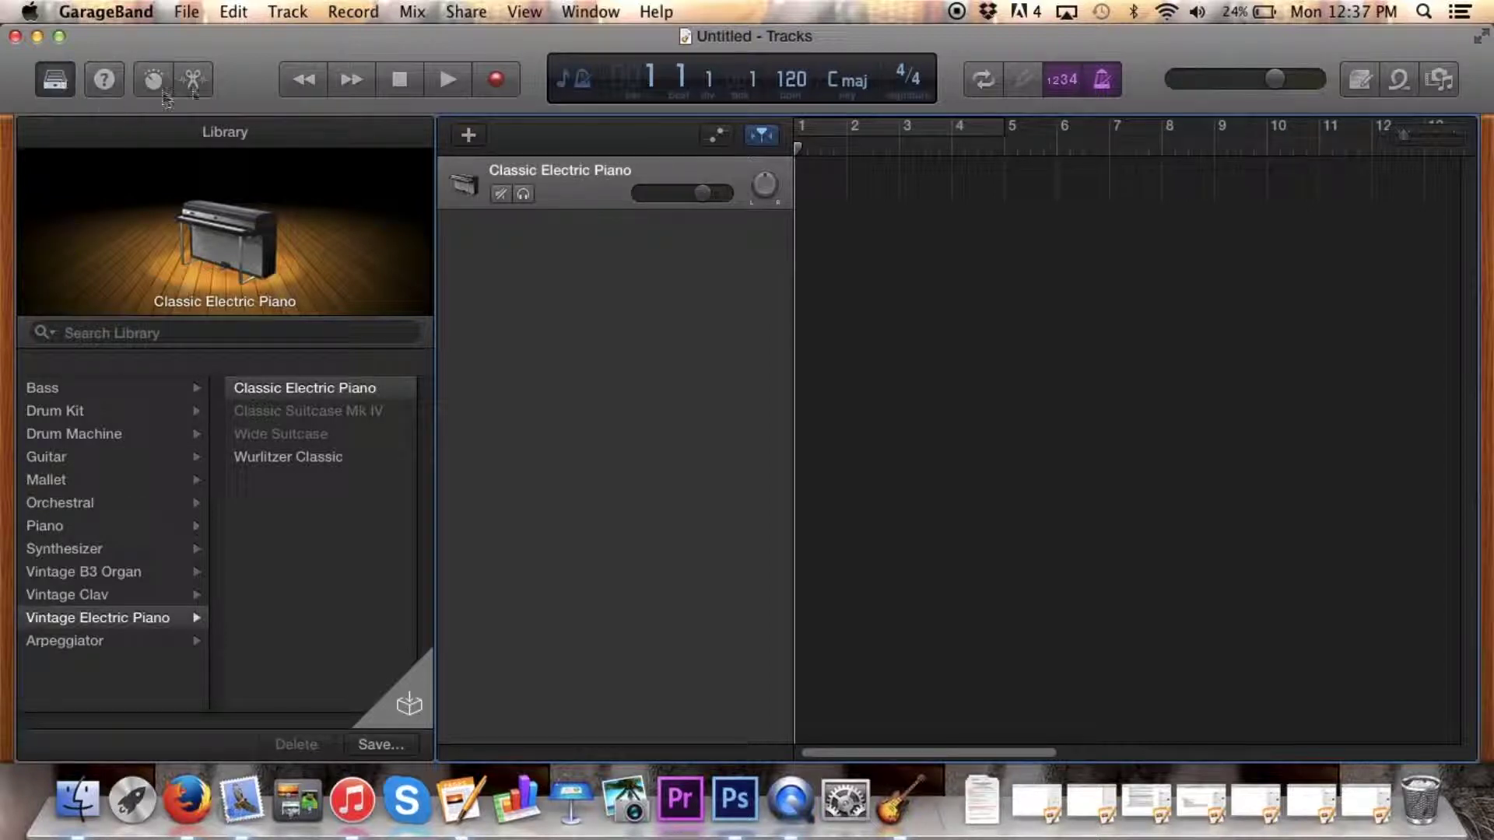
Hide the Library, toggle Quick Help on and off, and turn off the metronome
click(53, 84)
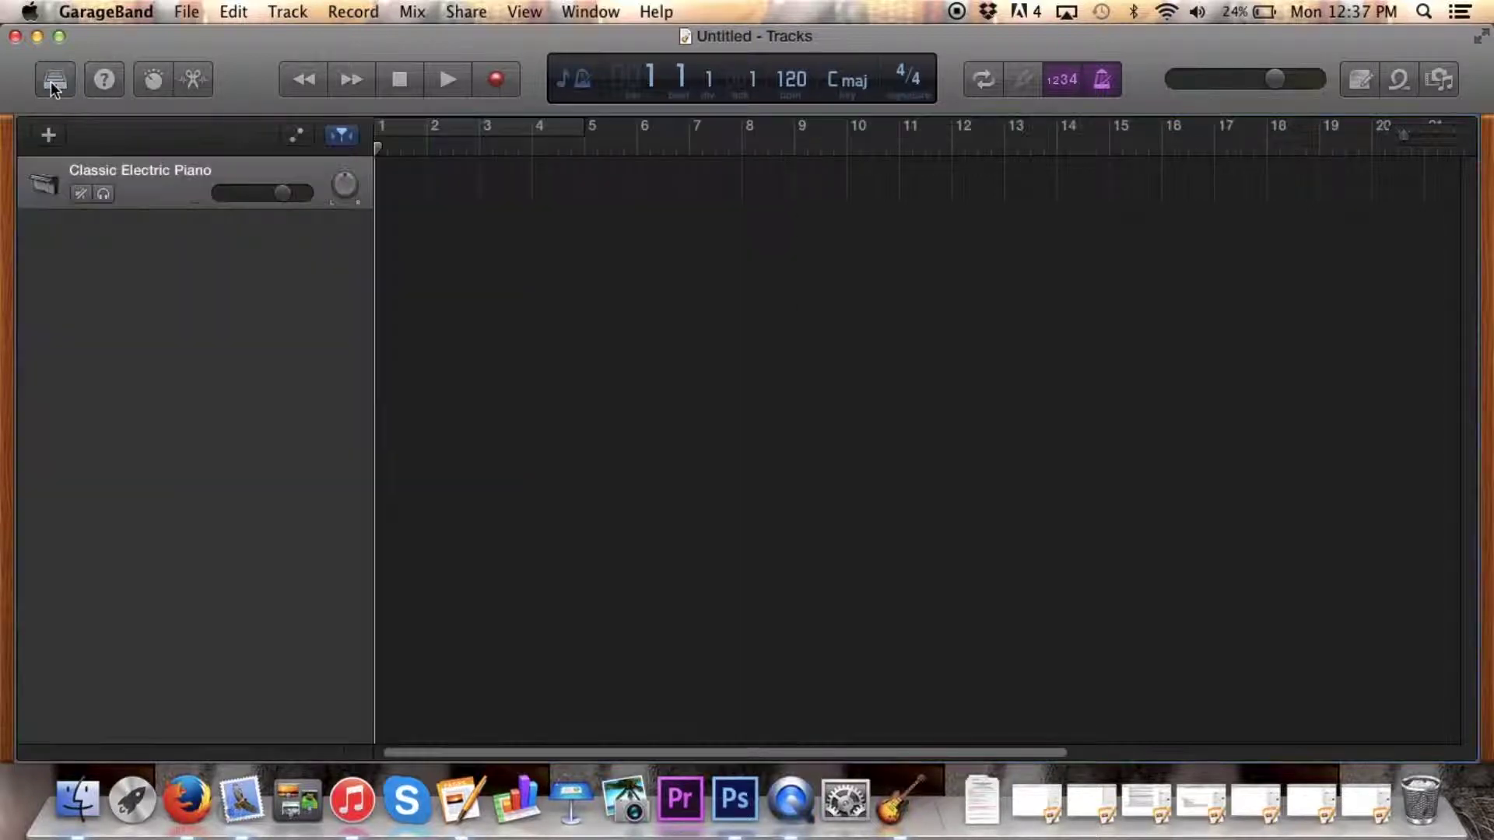
click(103, 80)
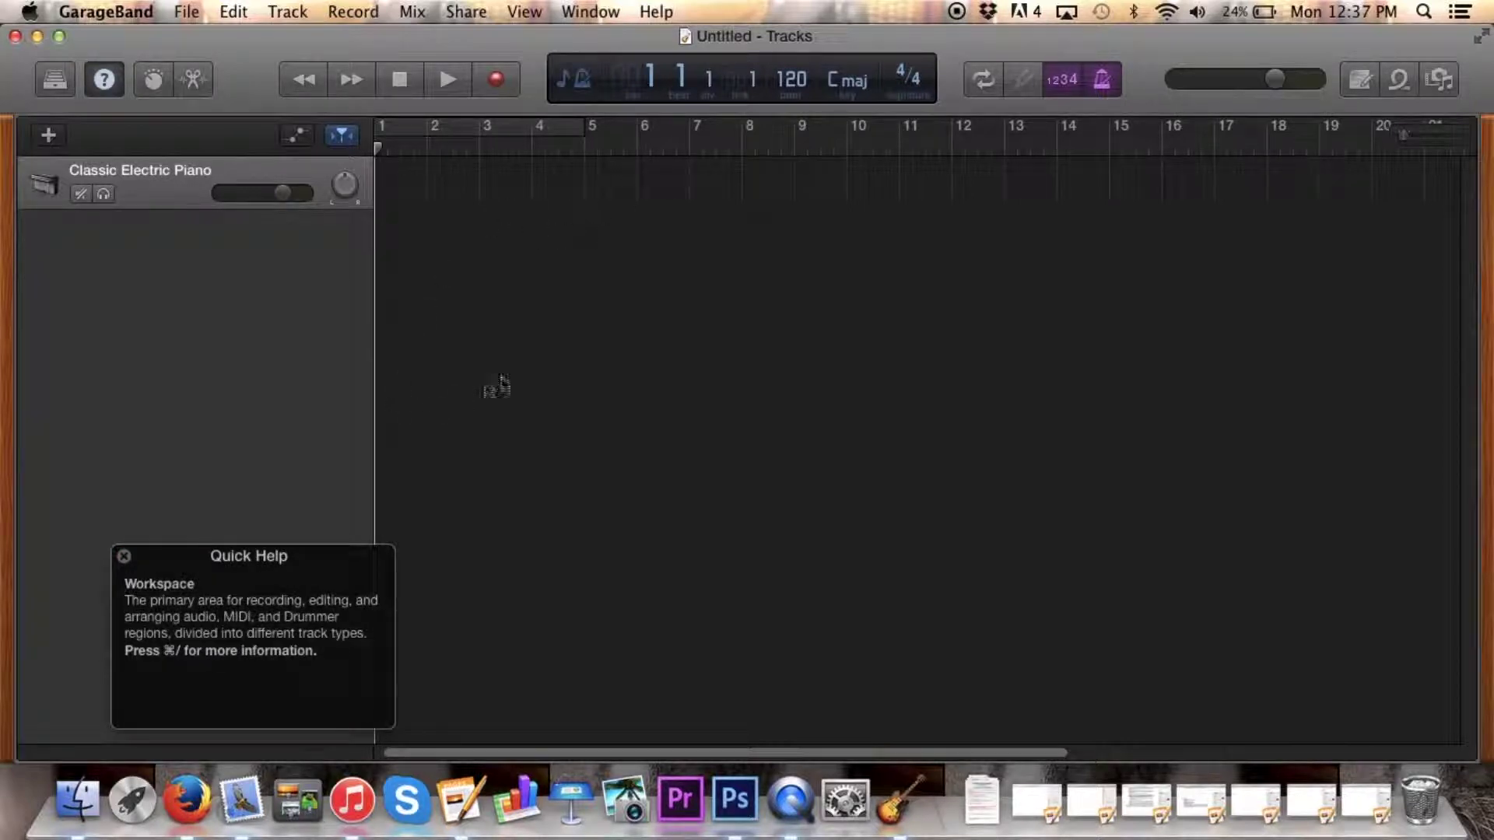
click(105, 80)
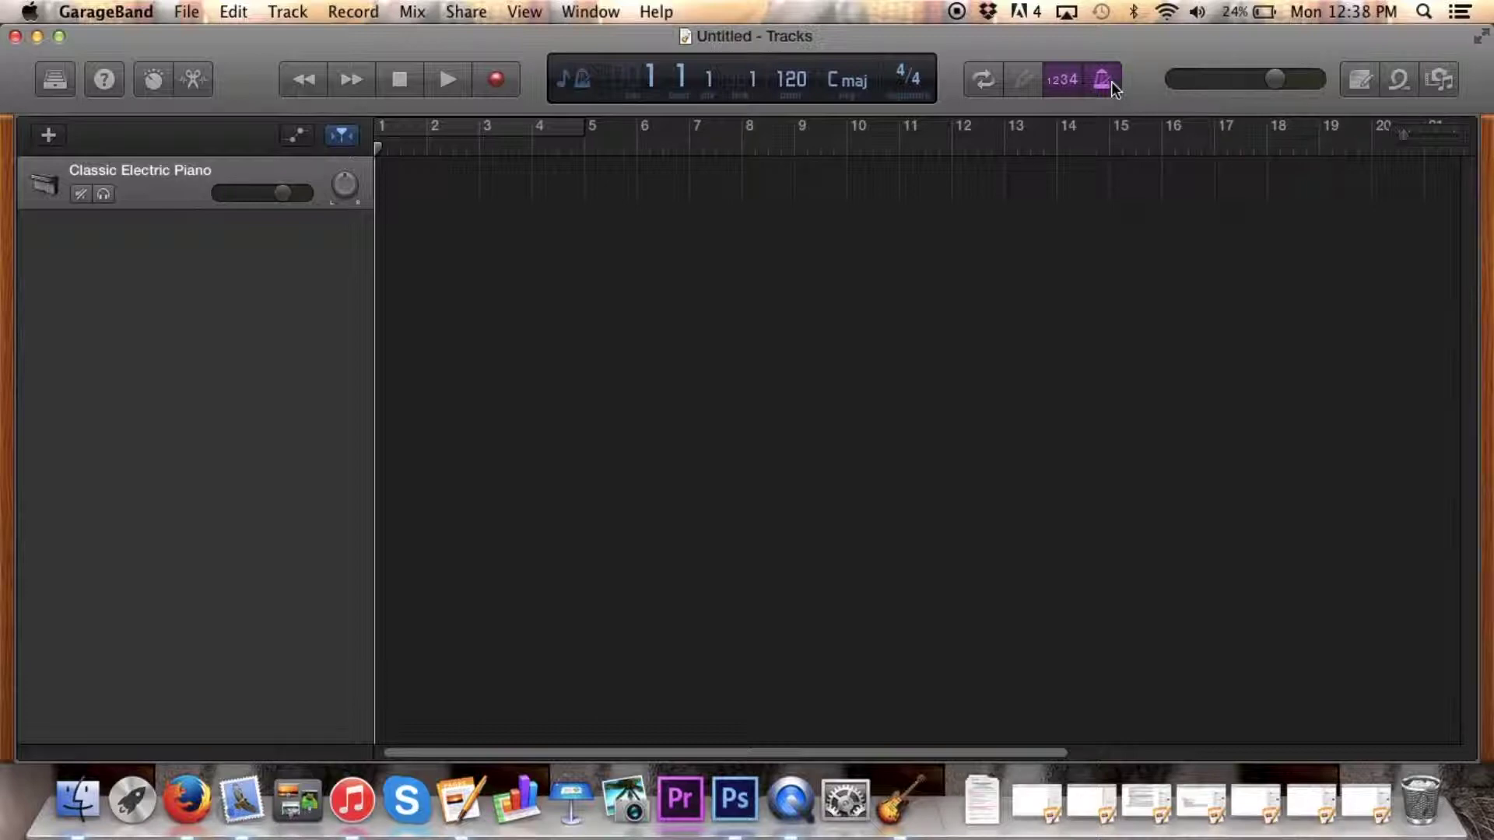
click(1102, 80)
Open the Media Browser and scroll through its audio list
click(1441, 82)
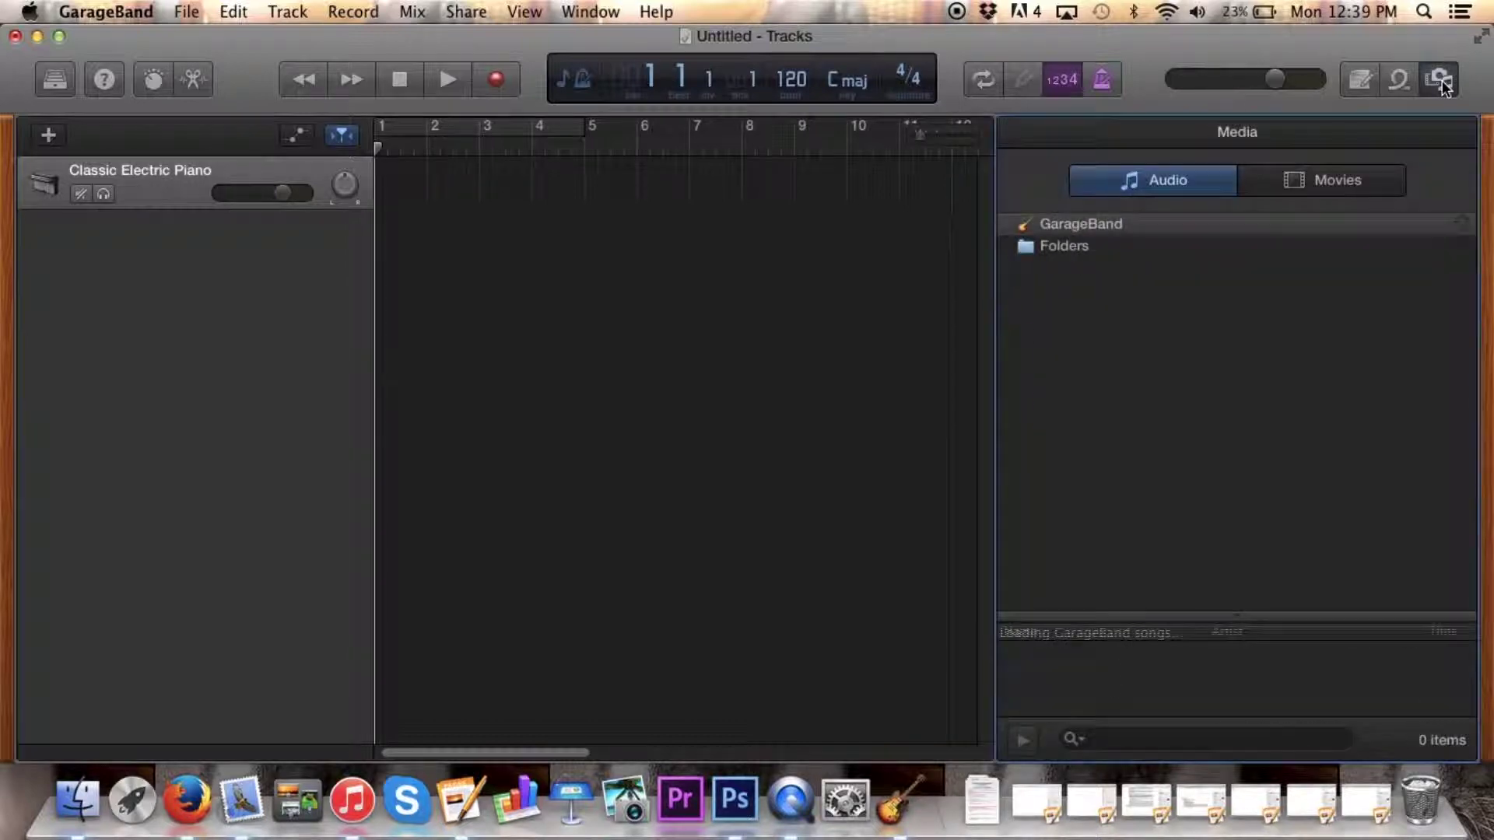
scroll(1113, 685, down, 5)
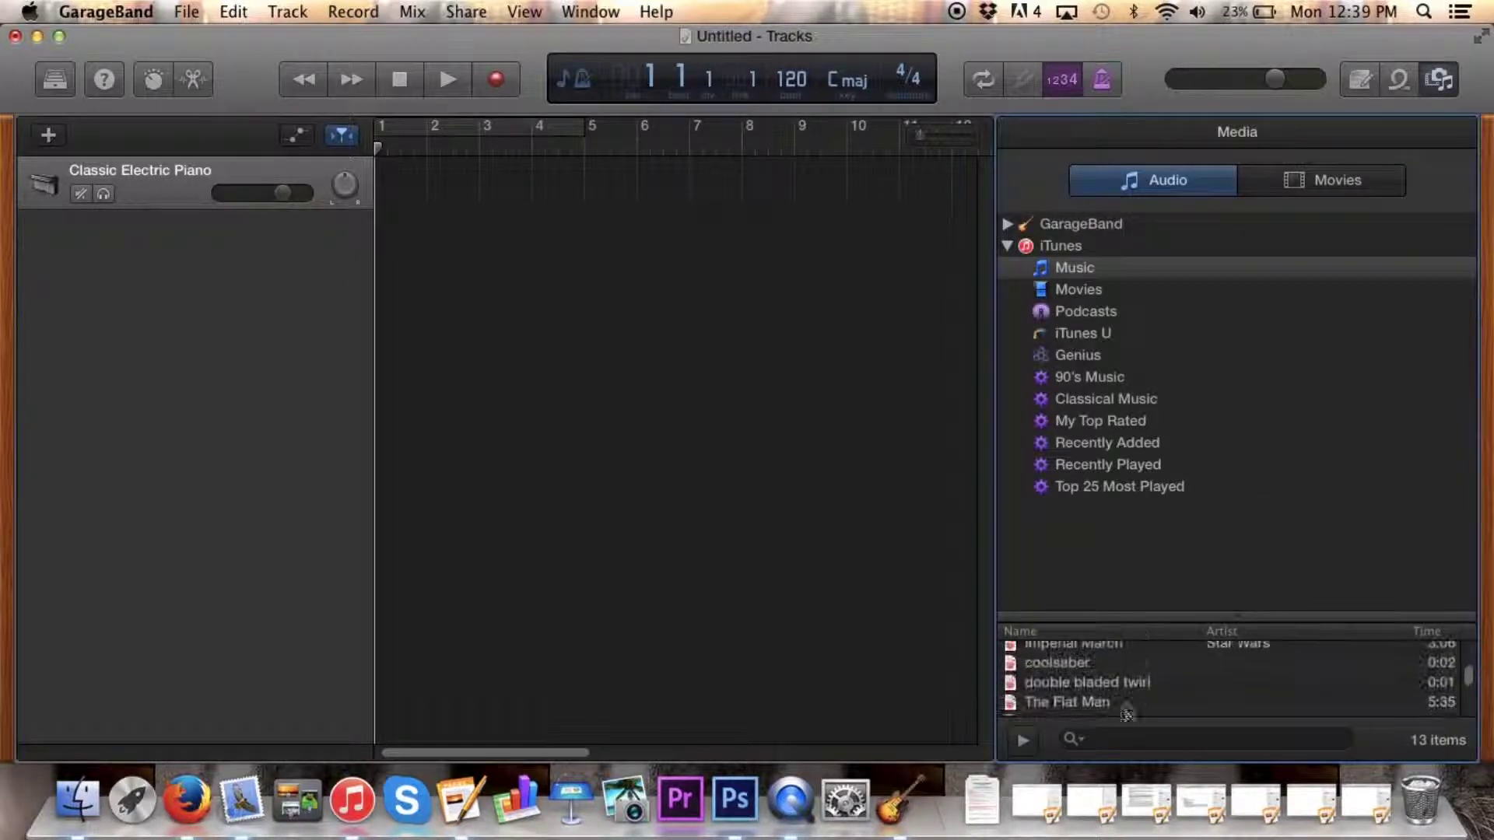
scroll(1112, 708, up, 5)
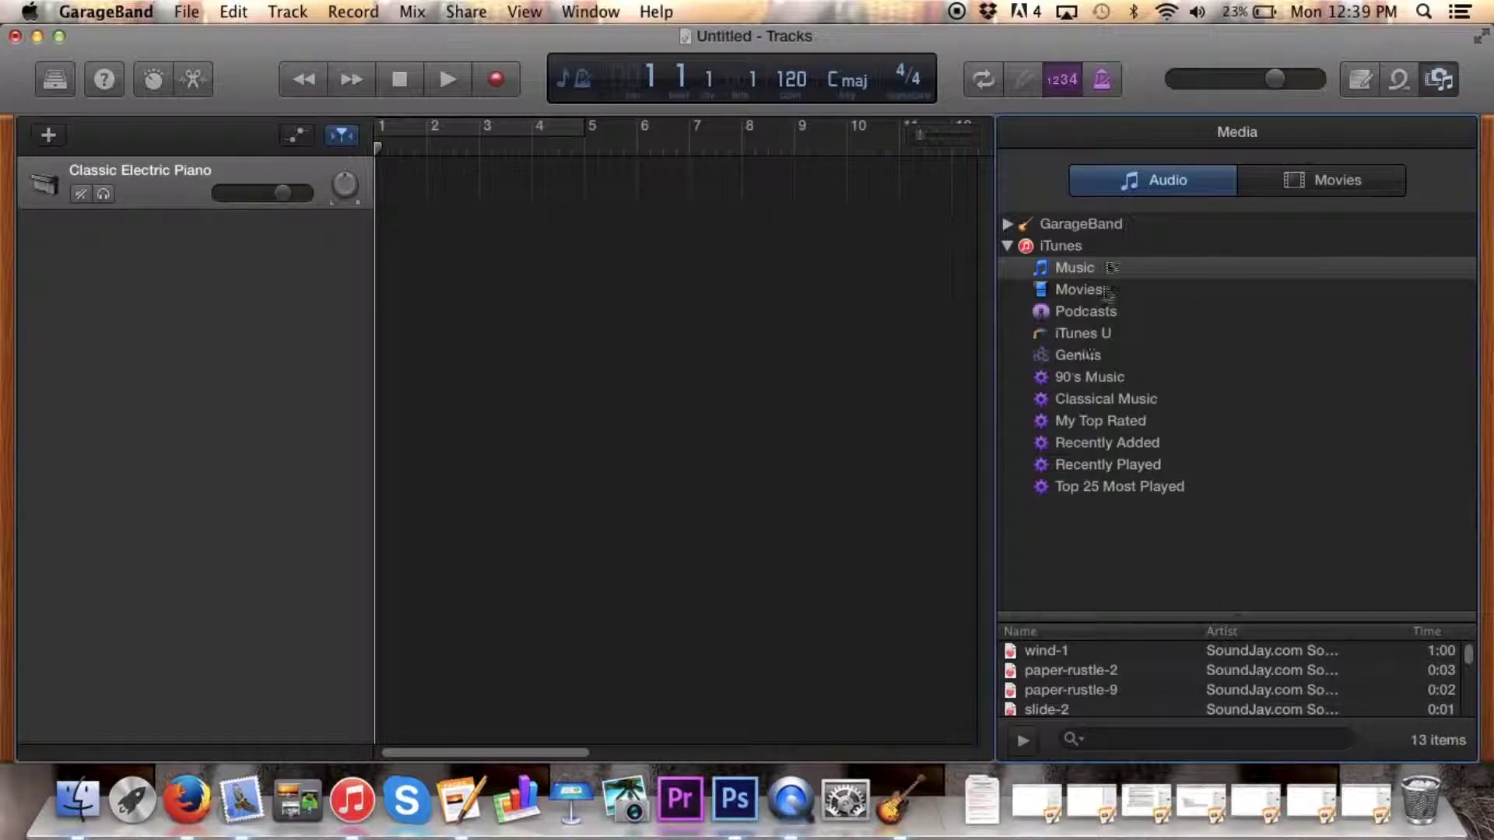
Switch to the Loop Browser, look through all 1181 loops, and filter to Guitars
click(1399, 80)
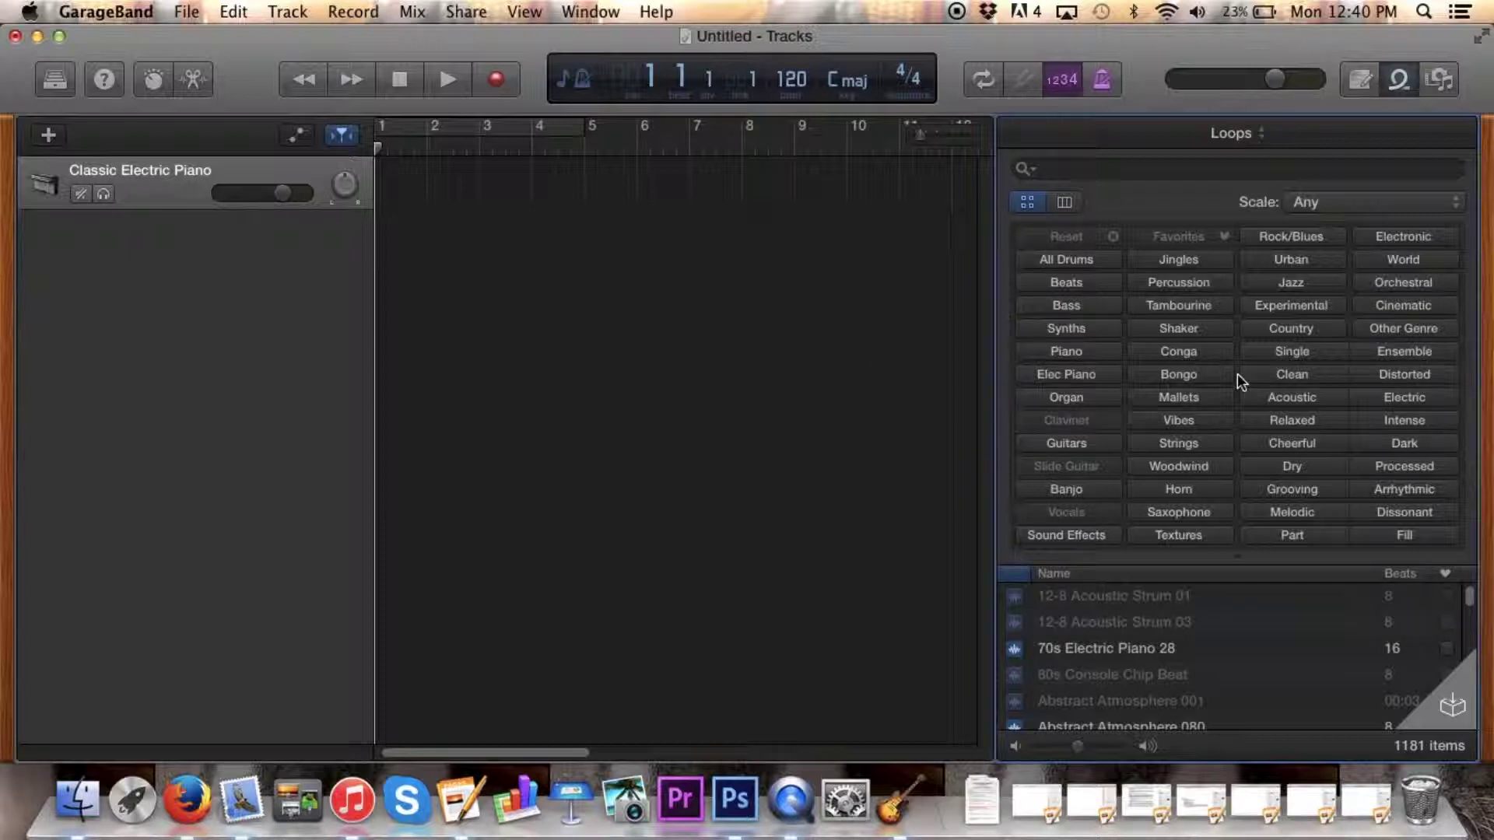
scroll(1077, 661, down, 10)
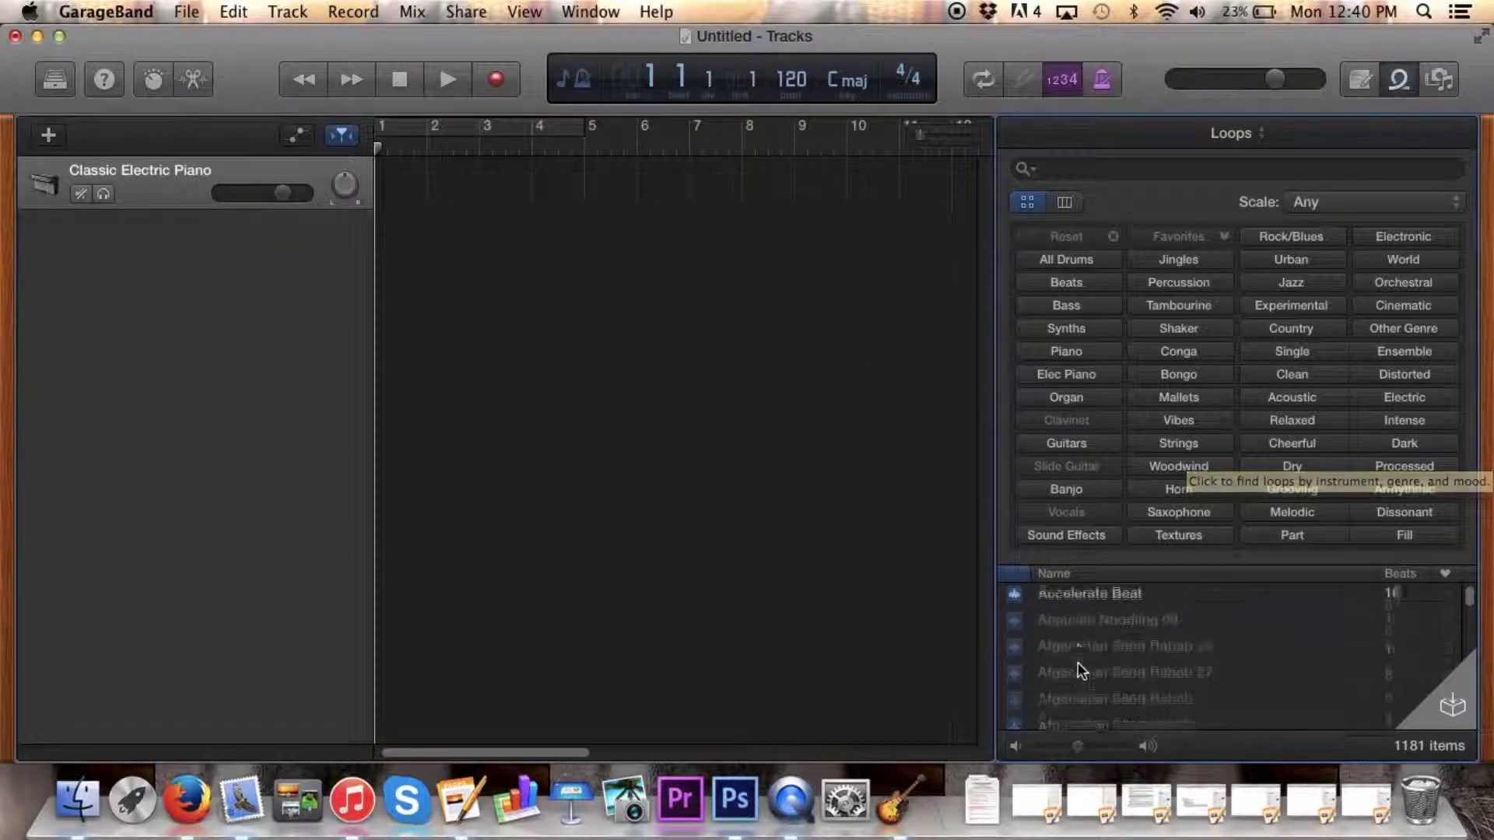
scroll(1077, 661, up, 10)
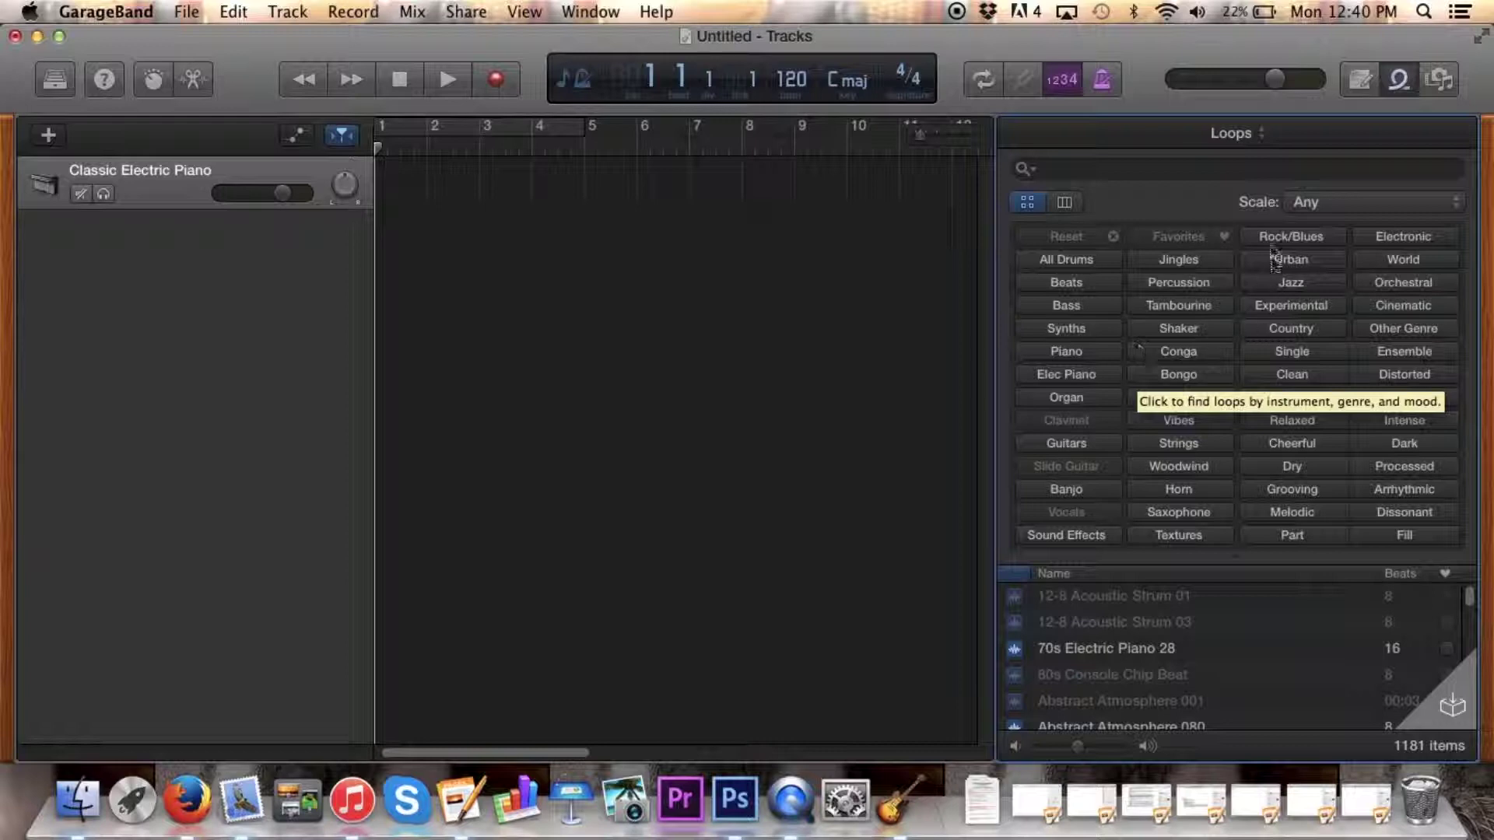
click(1094, 456)
Scroll the Guitars loops to Modern Rock Guitar 07 and drag it onto the tracks at bar 1
scroll(1124, 623, down, 10)
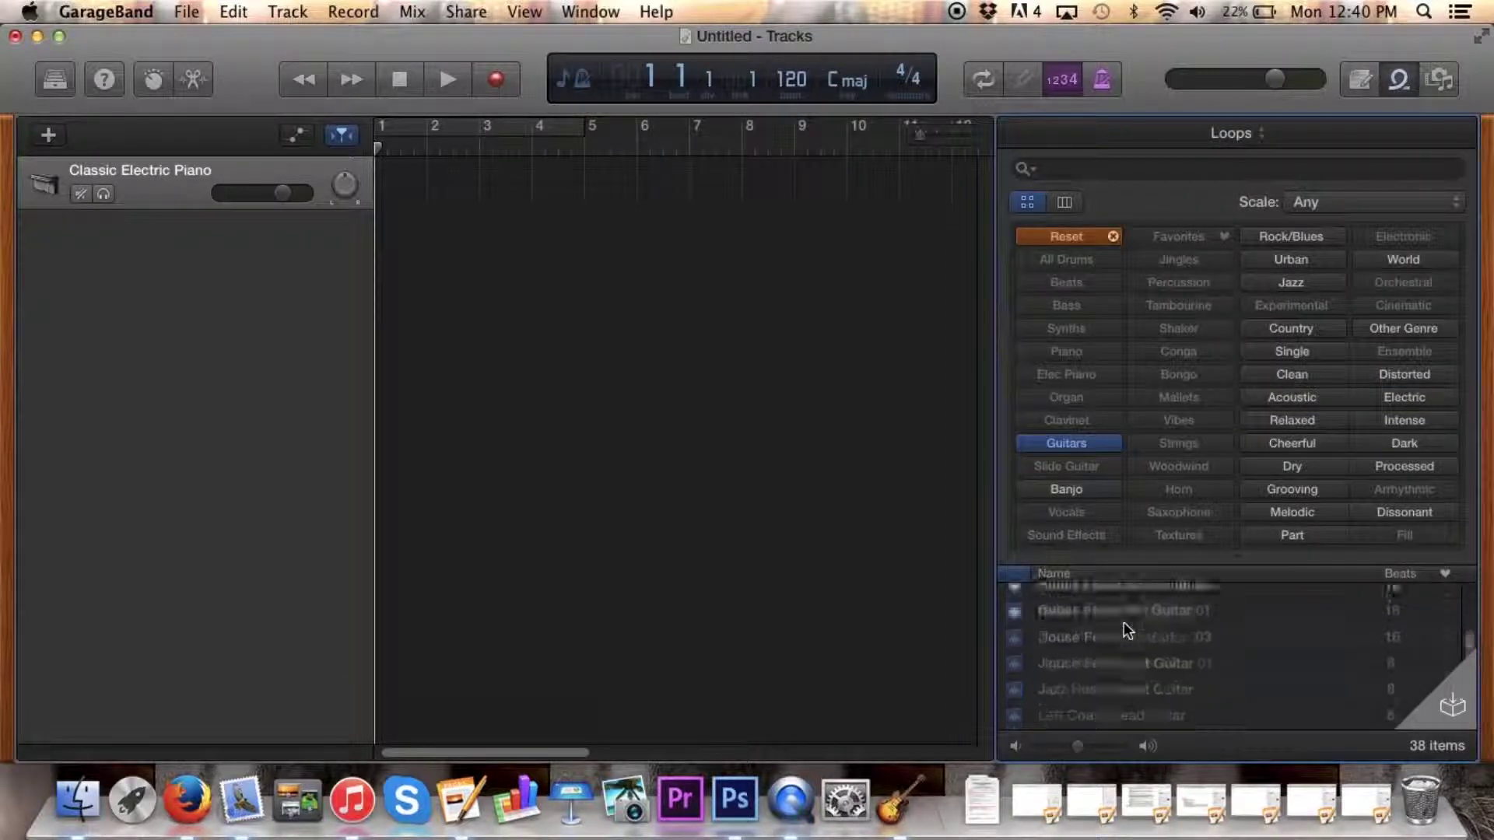
scroll(1124, 622, down, 3)
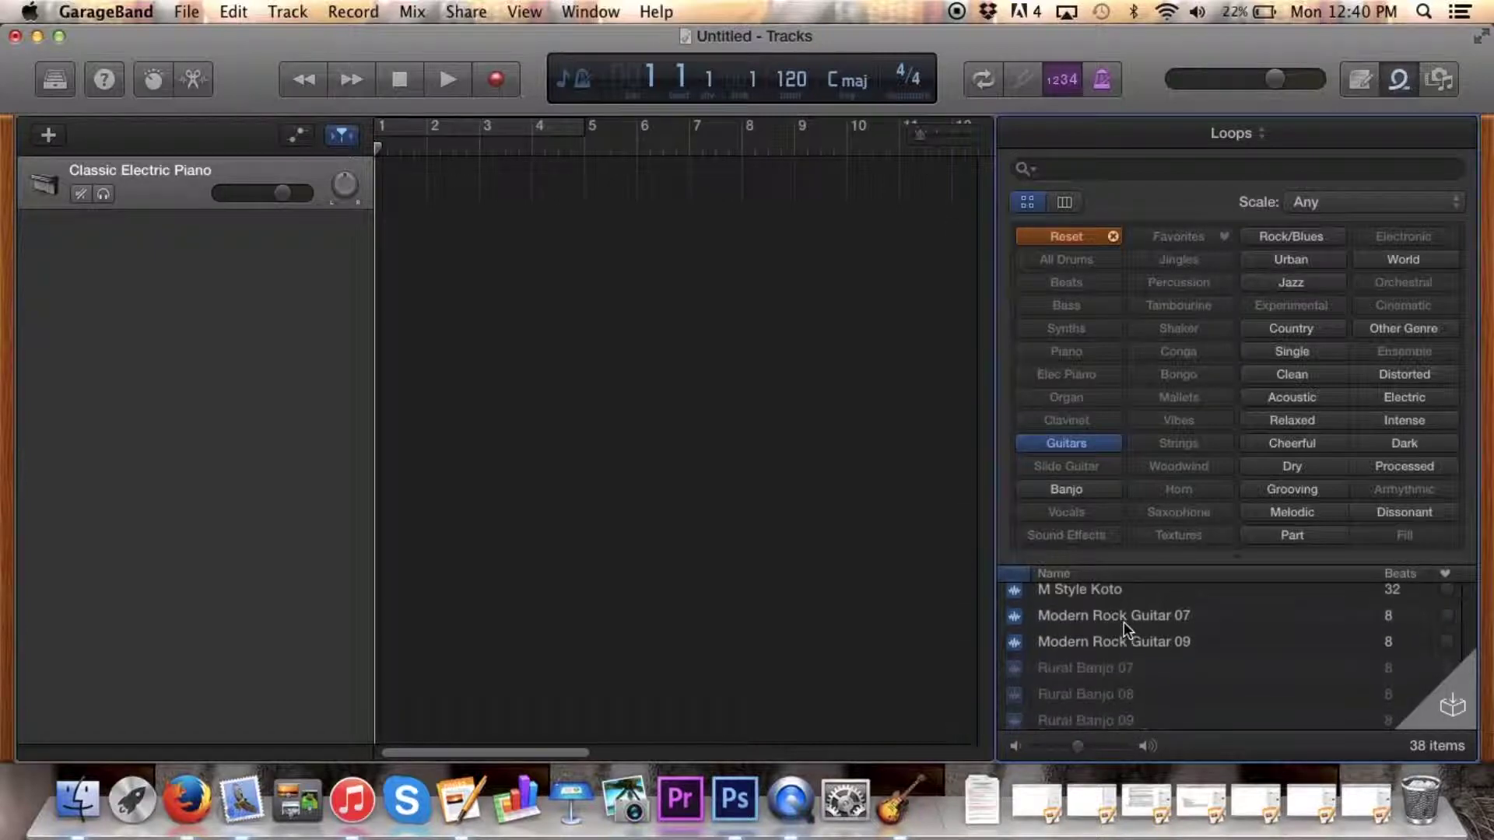
drag(1124, 622, 403, 231)
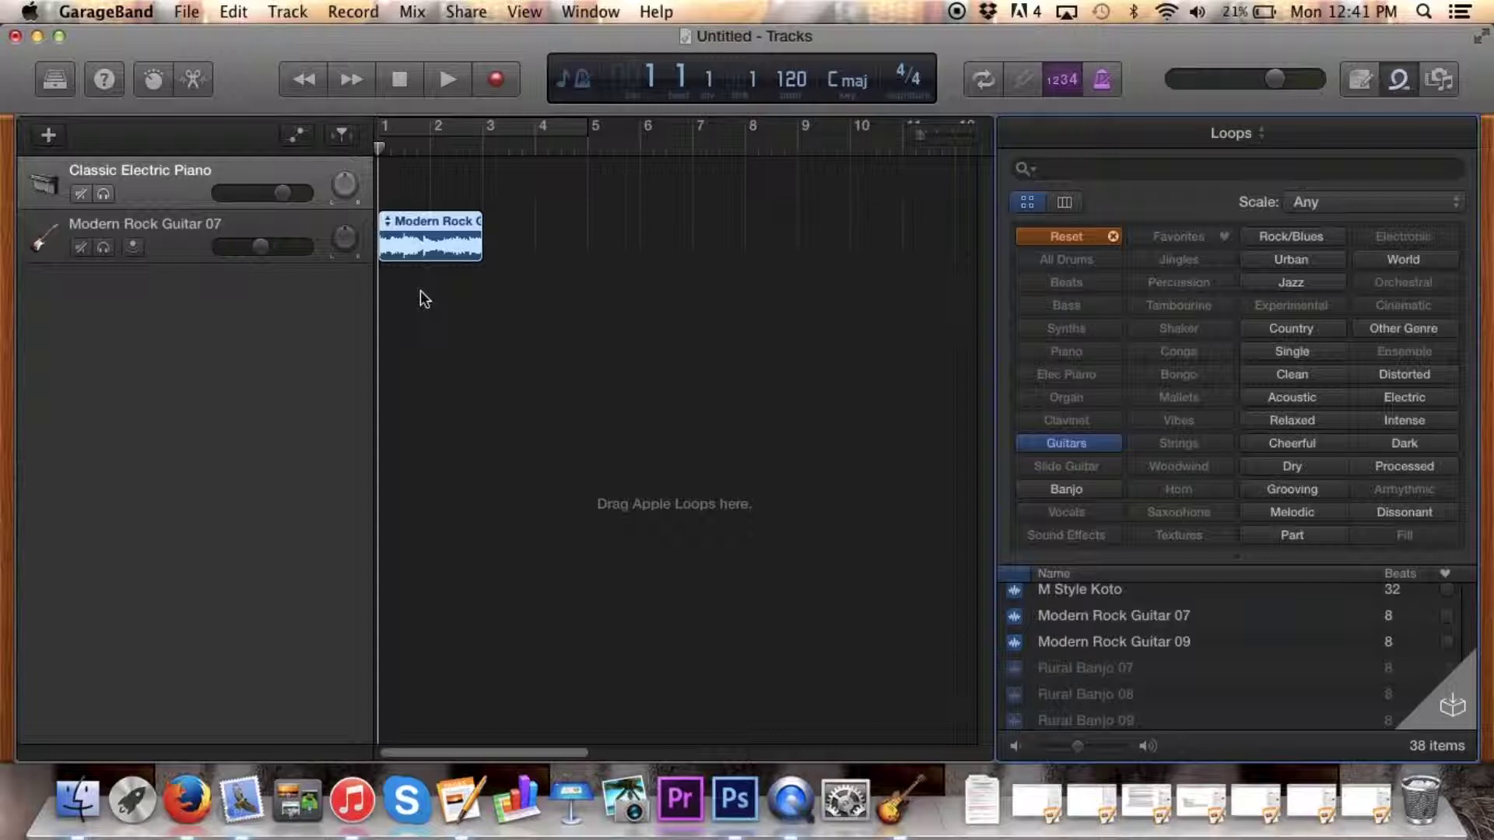
Play the project to hear the guitar loop, adjust the volume, then stop
click(446, 77)
key(XF86AudioRaiseVolume)
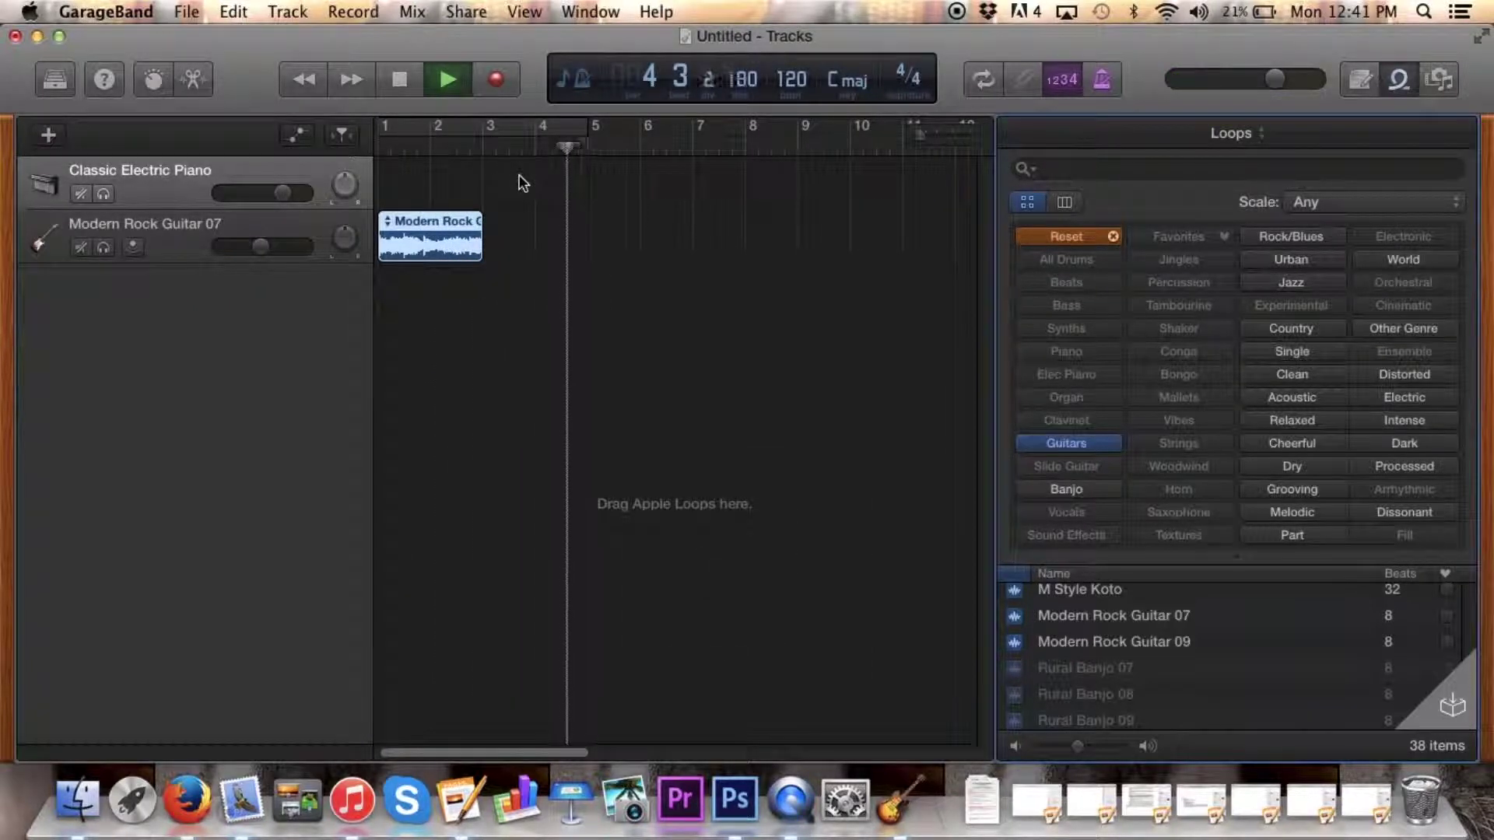
key(Return)
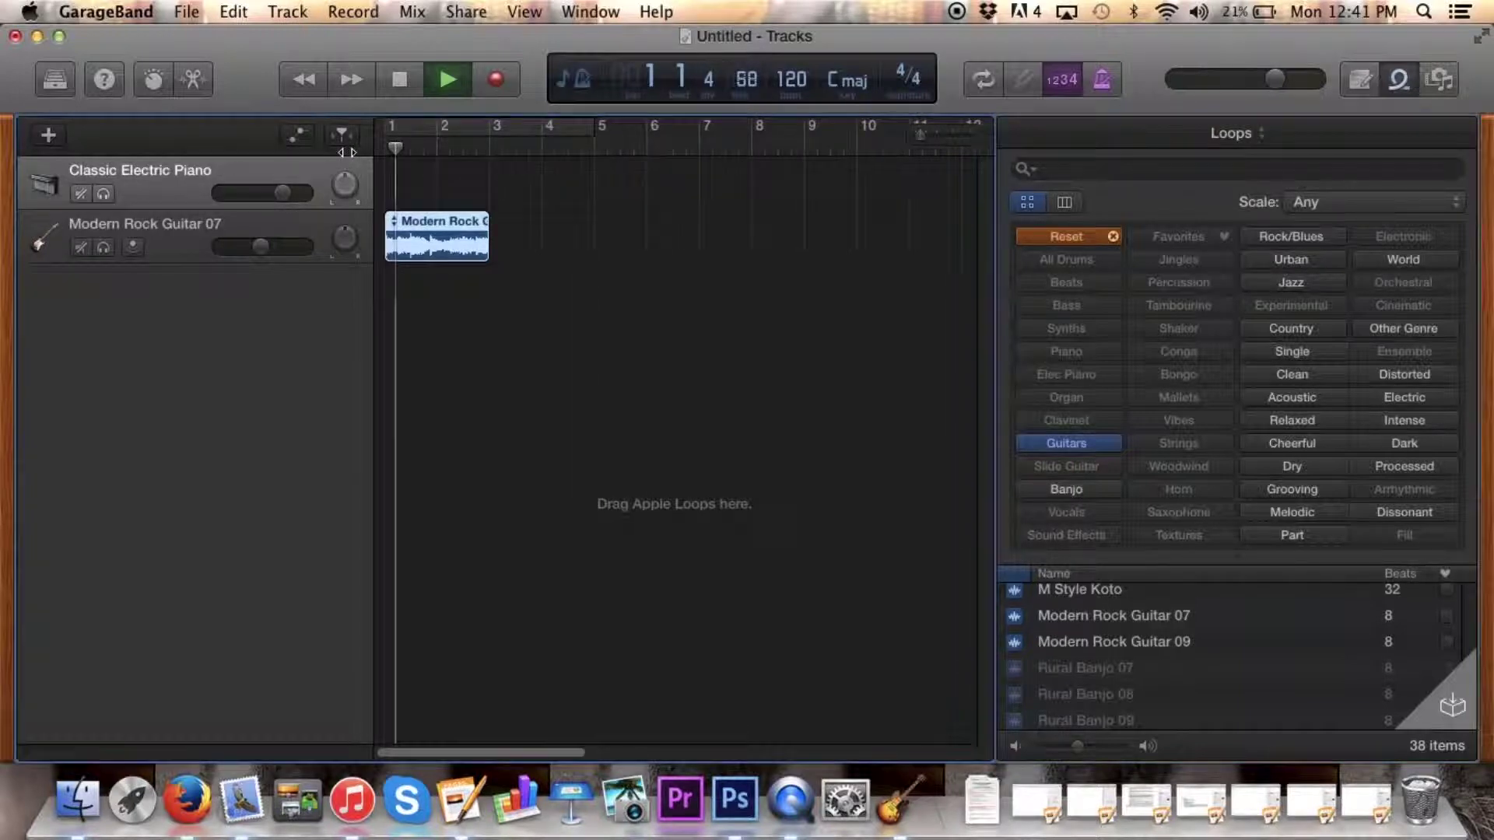
key(space)
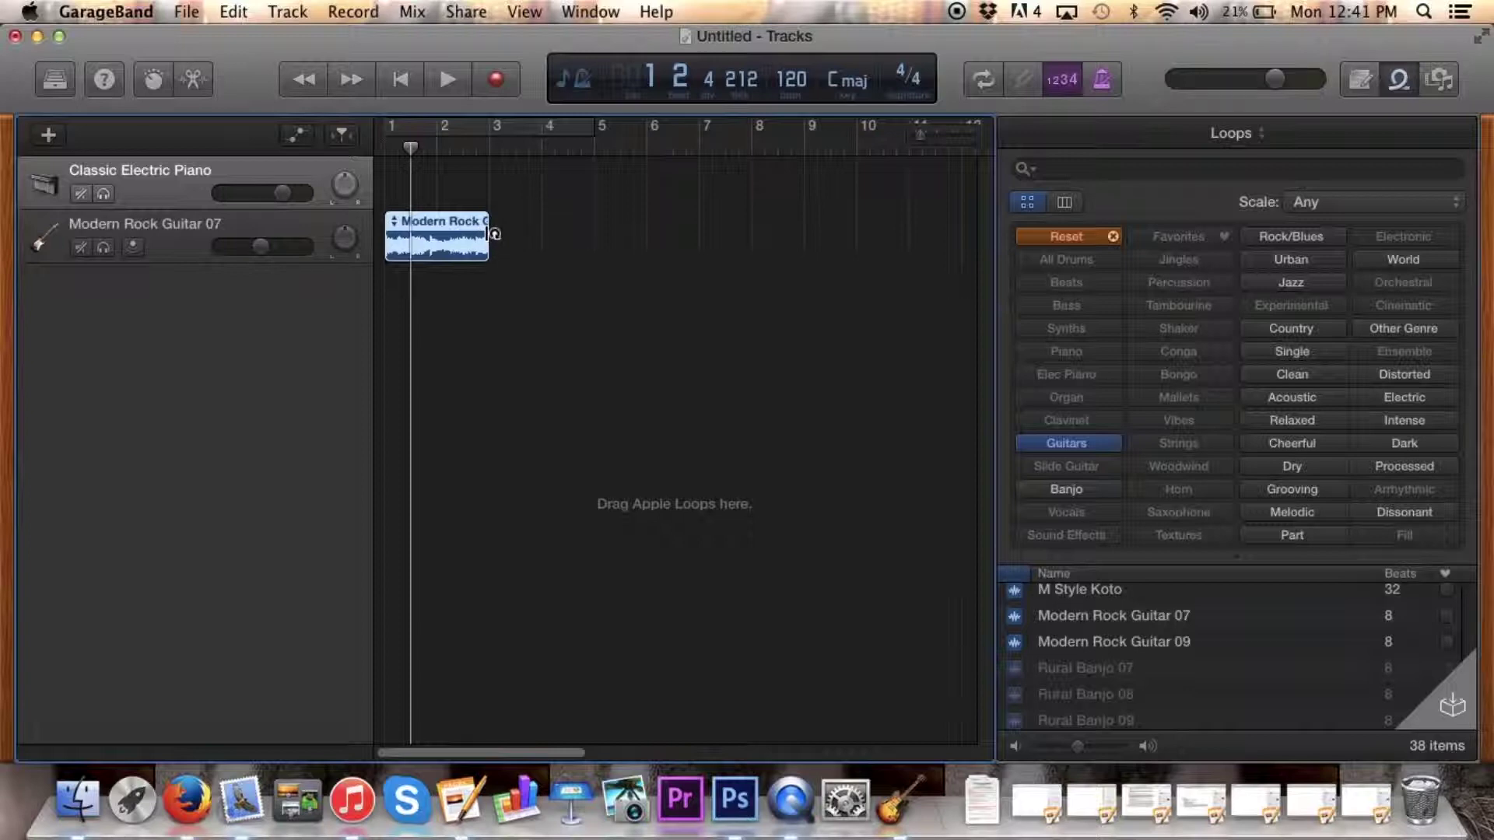
Loop and trim the guitar region to about bar 3, then play it from the start
drag(490, 233, 600, 251)
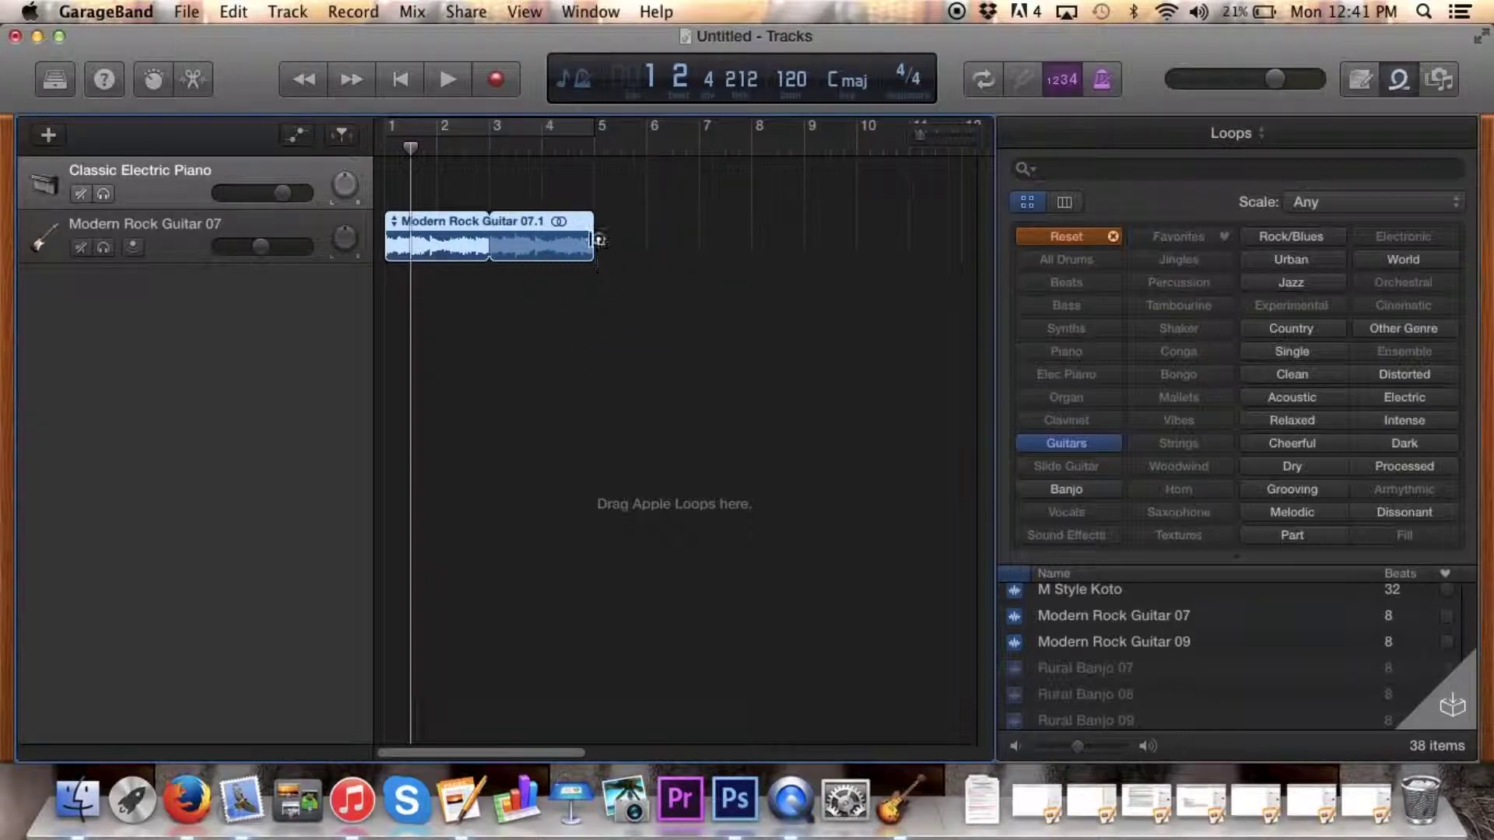
drag(594, 242, 490, 260)
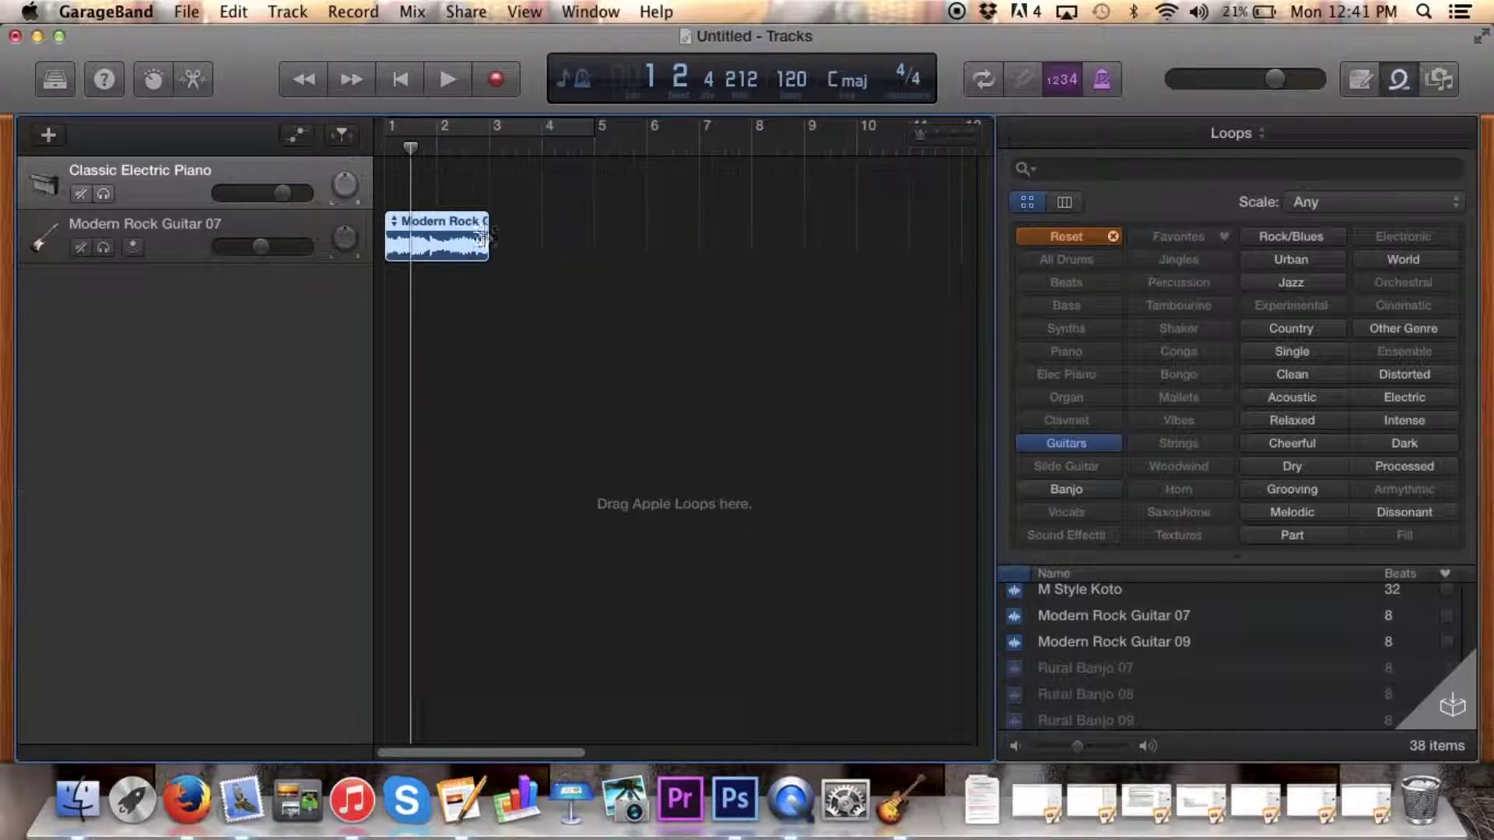
drag(482, 239, 436, 212)
key(Return)
click(350, 142)
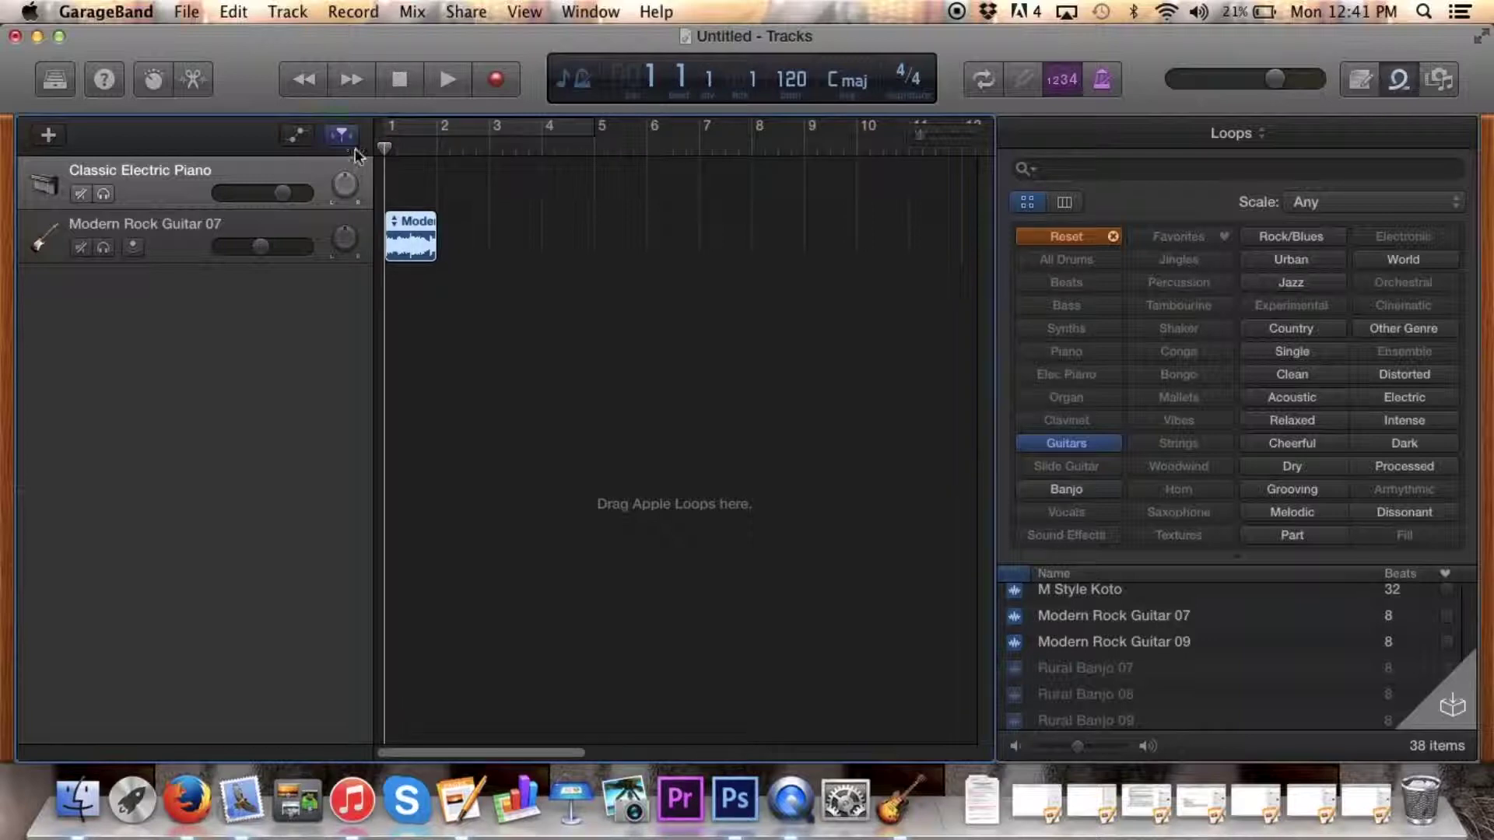
key(space)
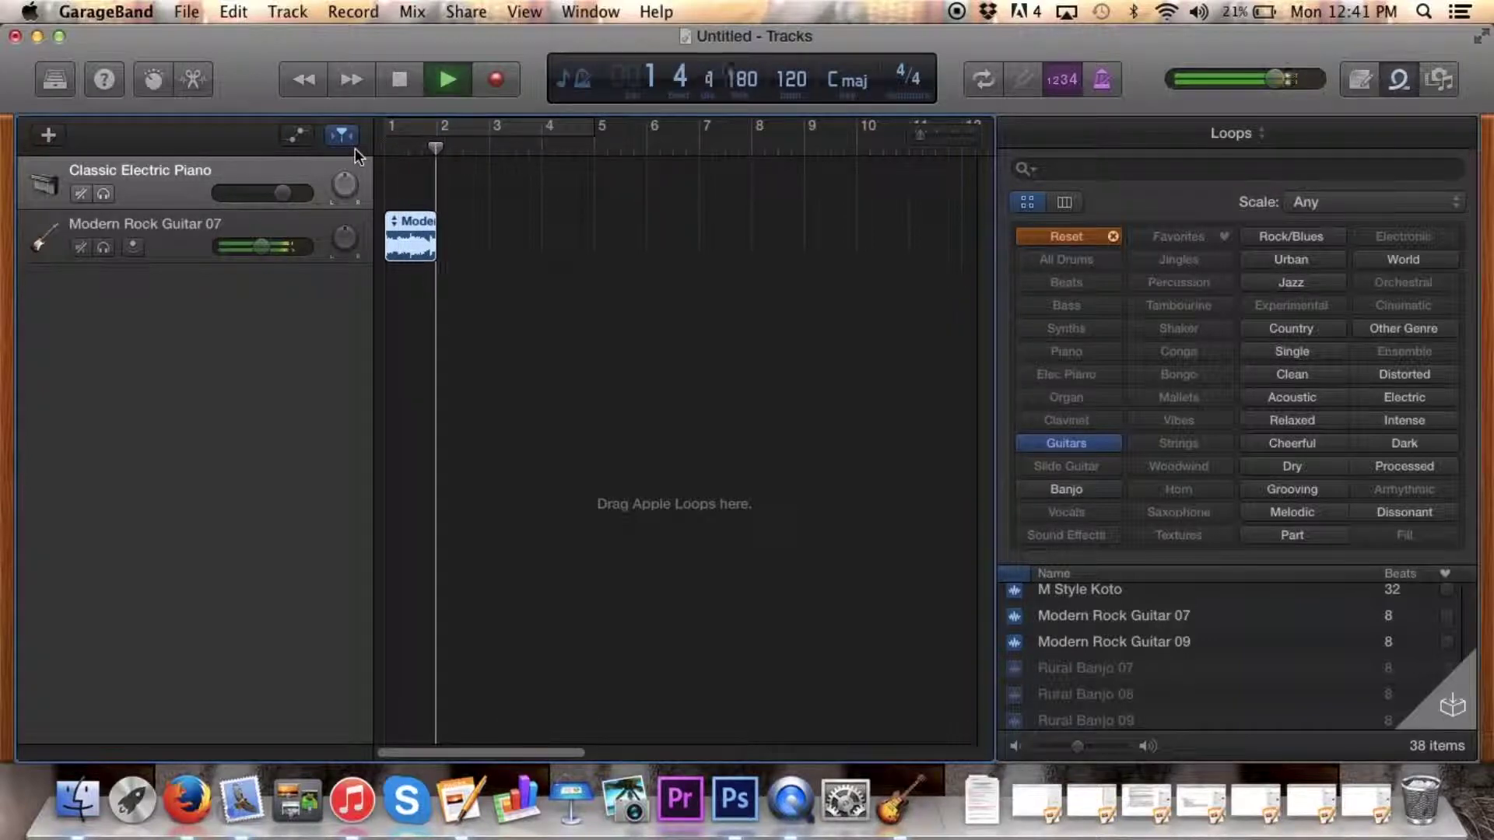
key(space)
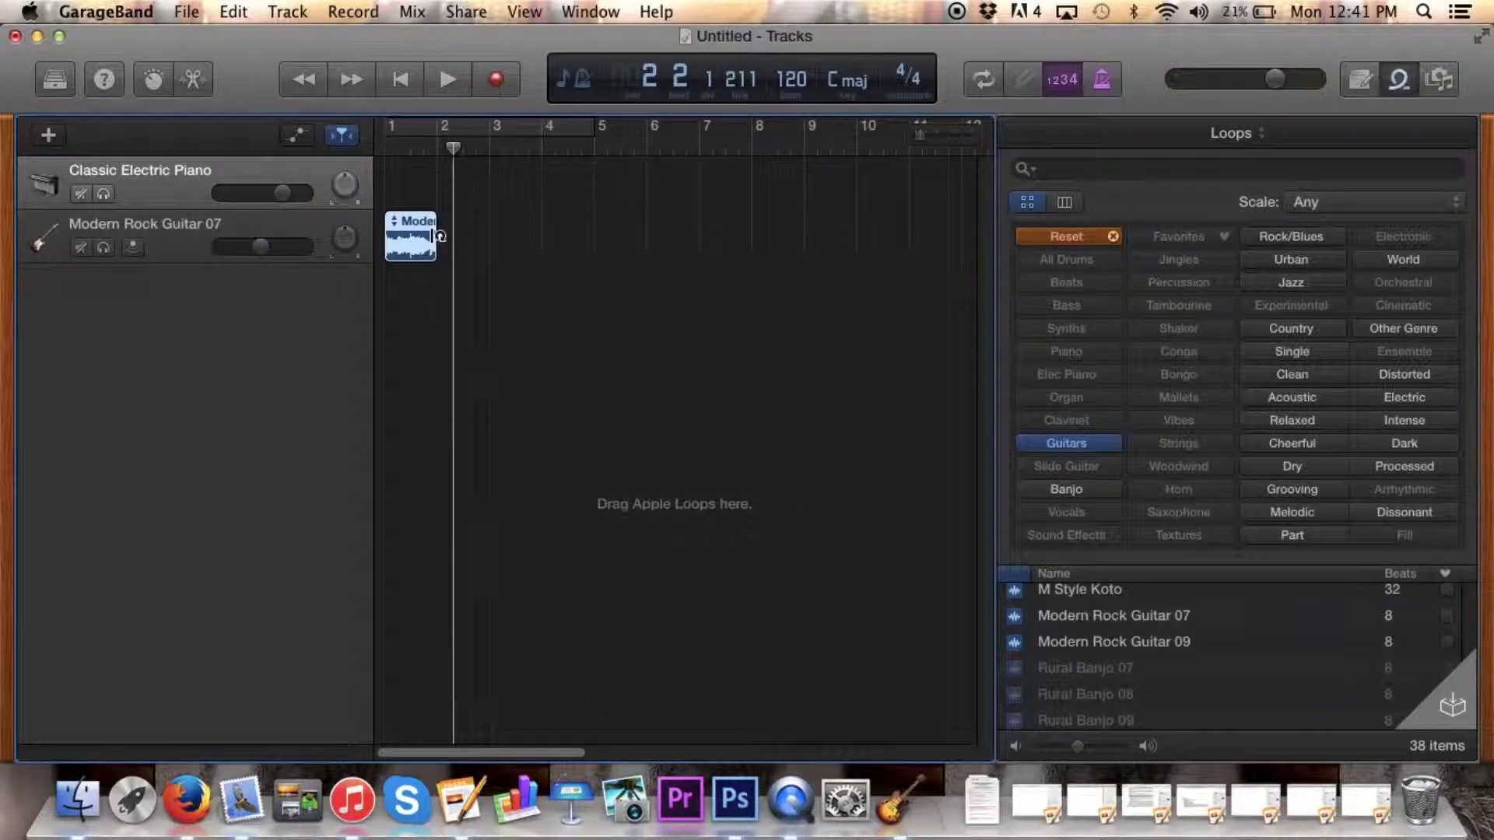
Loop the guitar region out to bar 4 and play it back from bar 1
drag(438, 235, 548, 247)
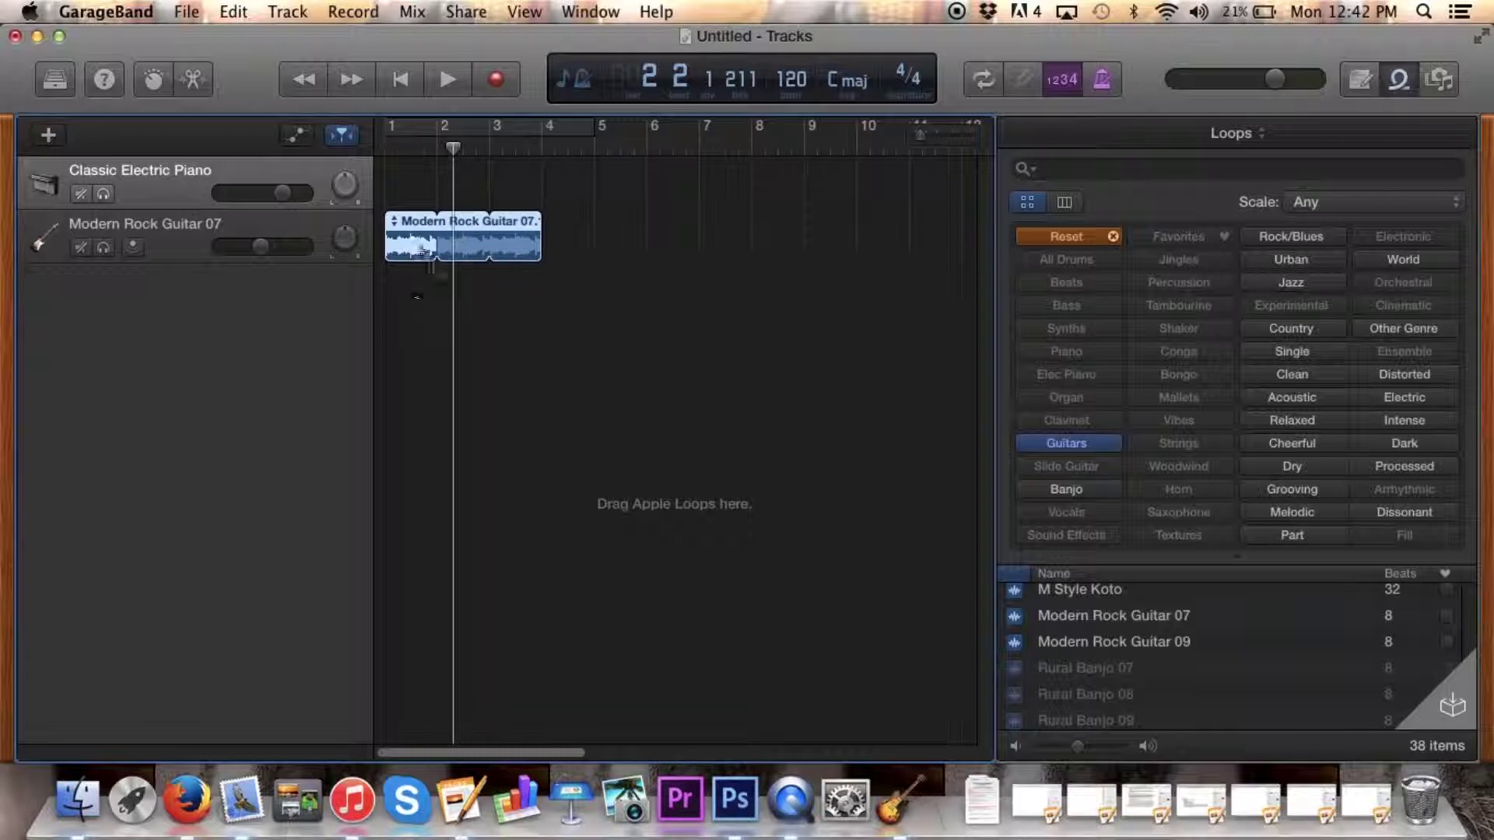
drag(457, 152, 384, 167)
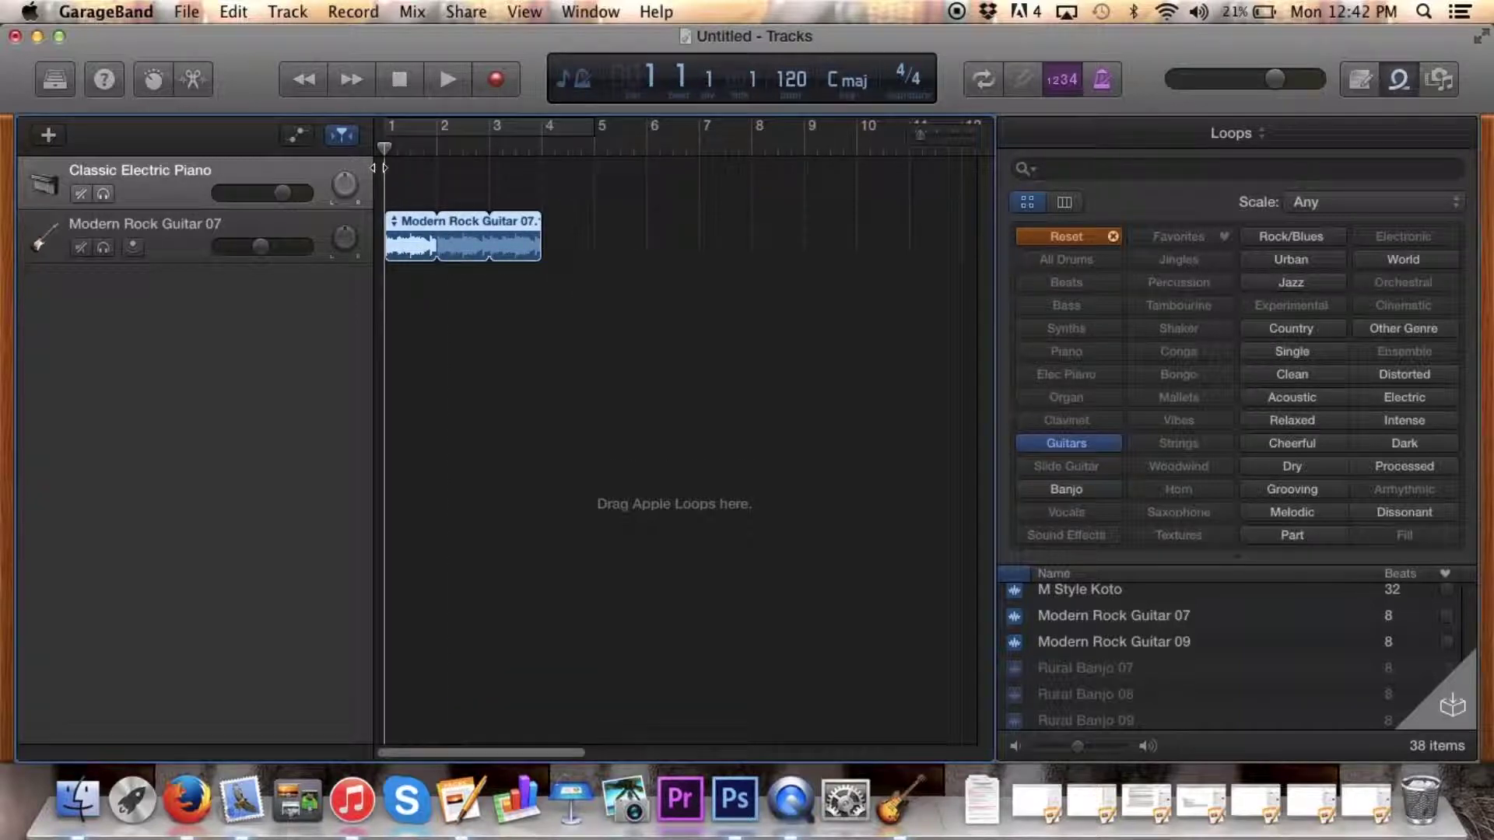
key(space)
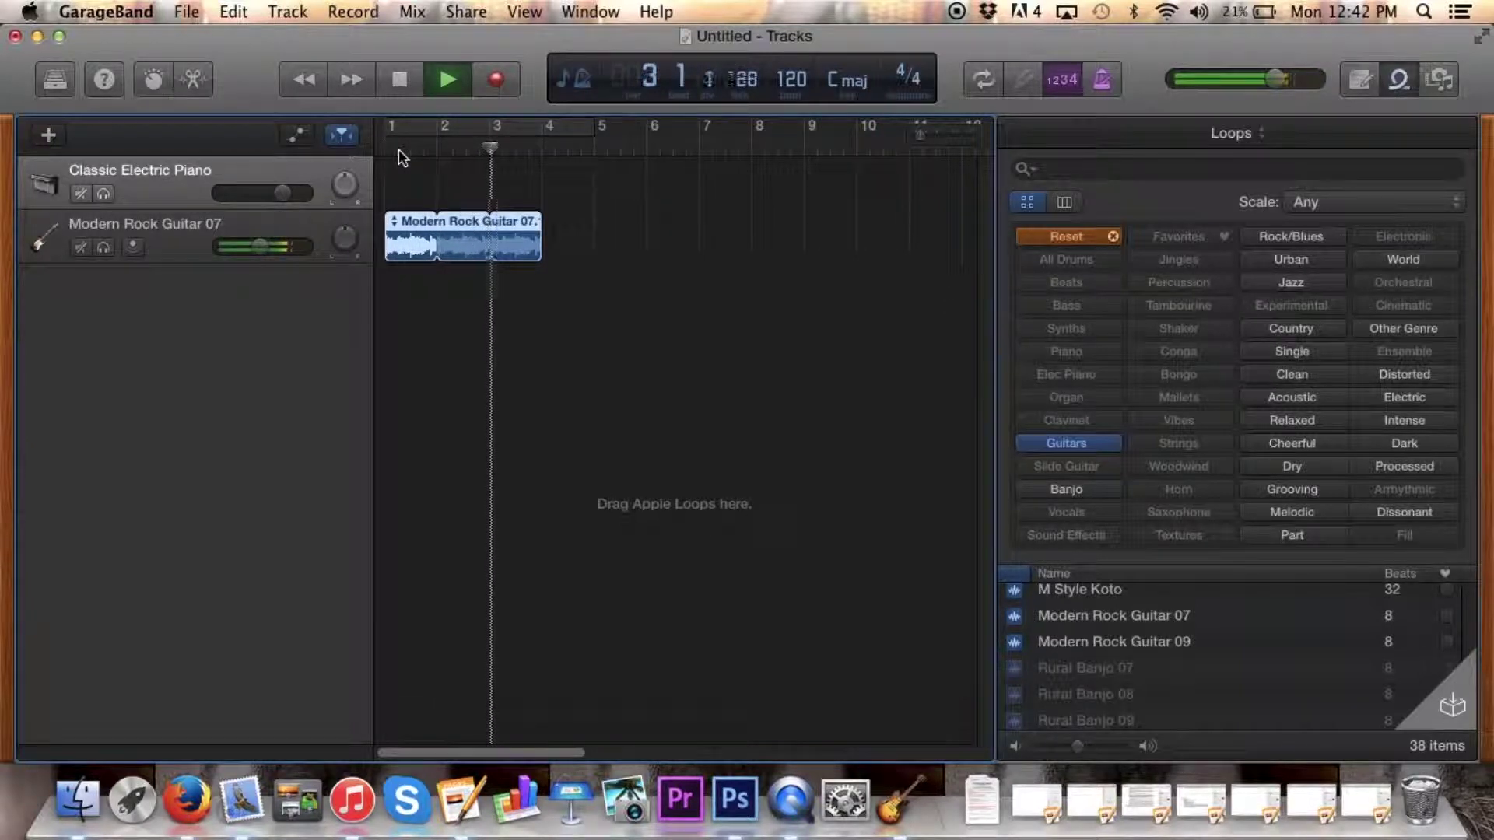
key(space)
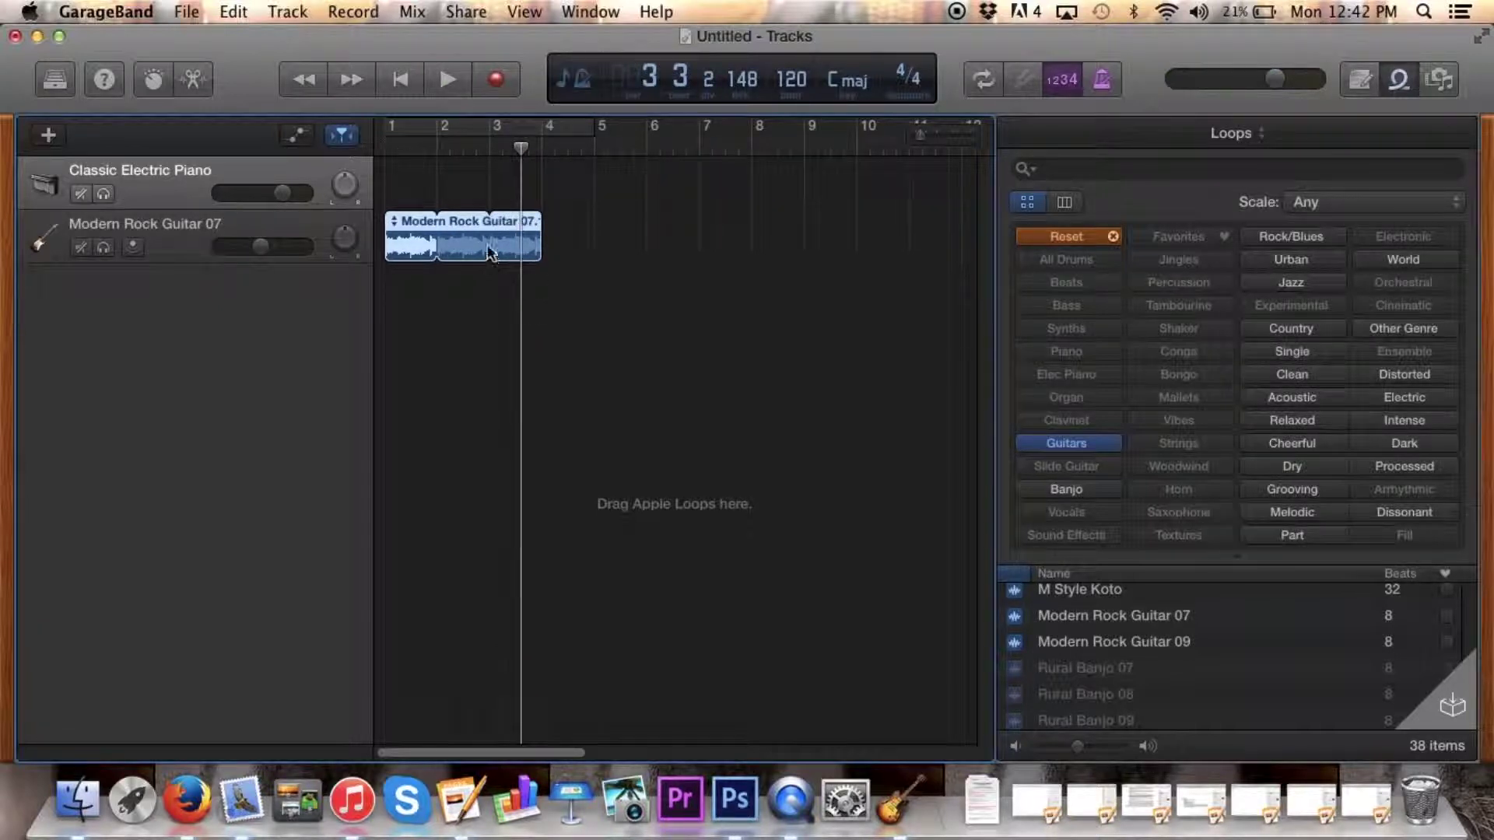
Delete the guitar region and place a fresh Modern Rock Guitar 07 loop at bar 1
key(Delete)
drag(1149, 627, 426, 233)
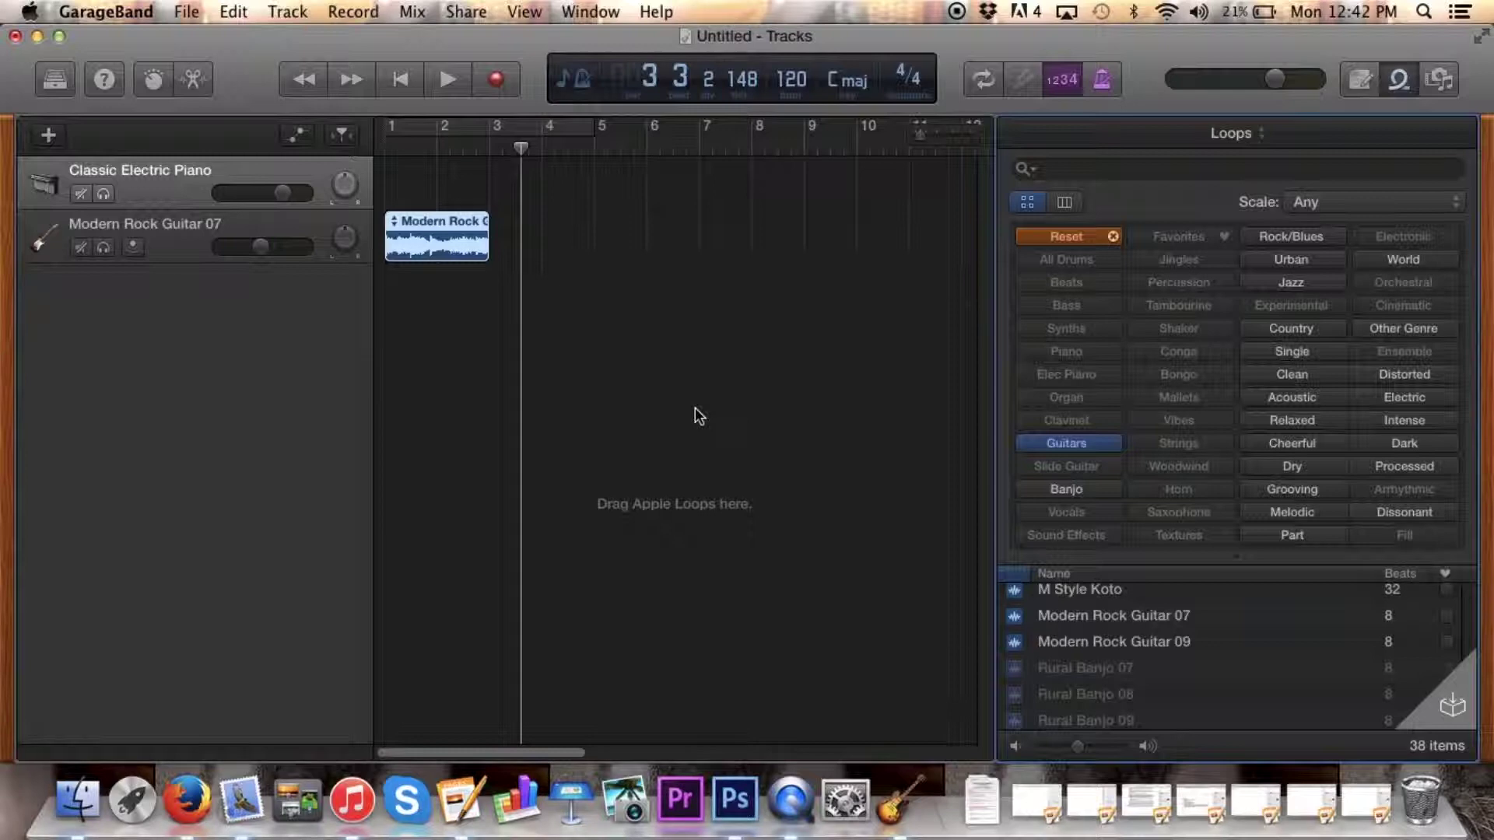
click(1071, 440)
Add Arguing Robot Bass from the Bass loops, loop the guitar to bar 5, and start the bass at bar 3
click(1074, 307)
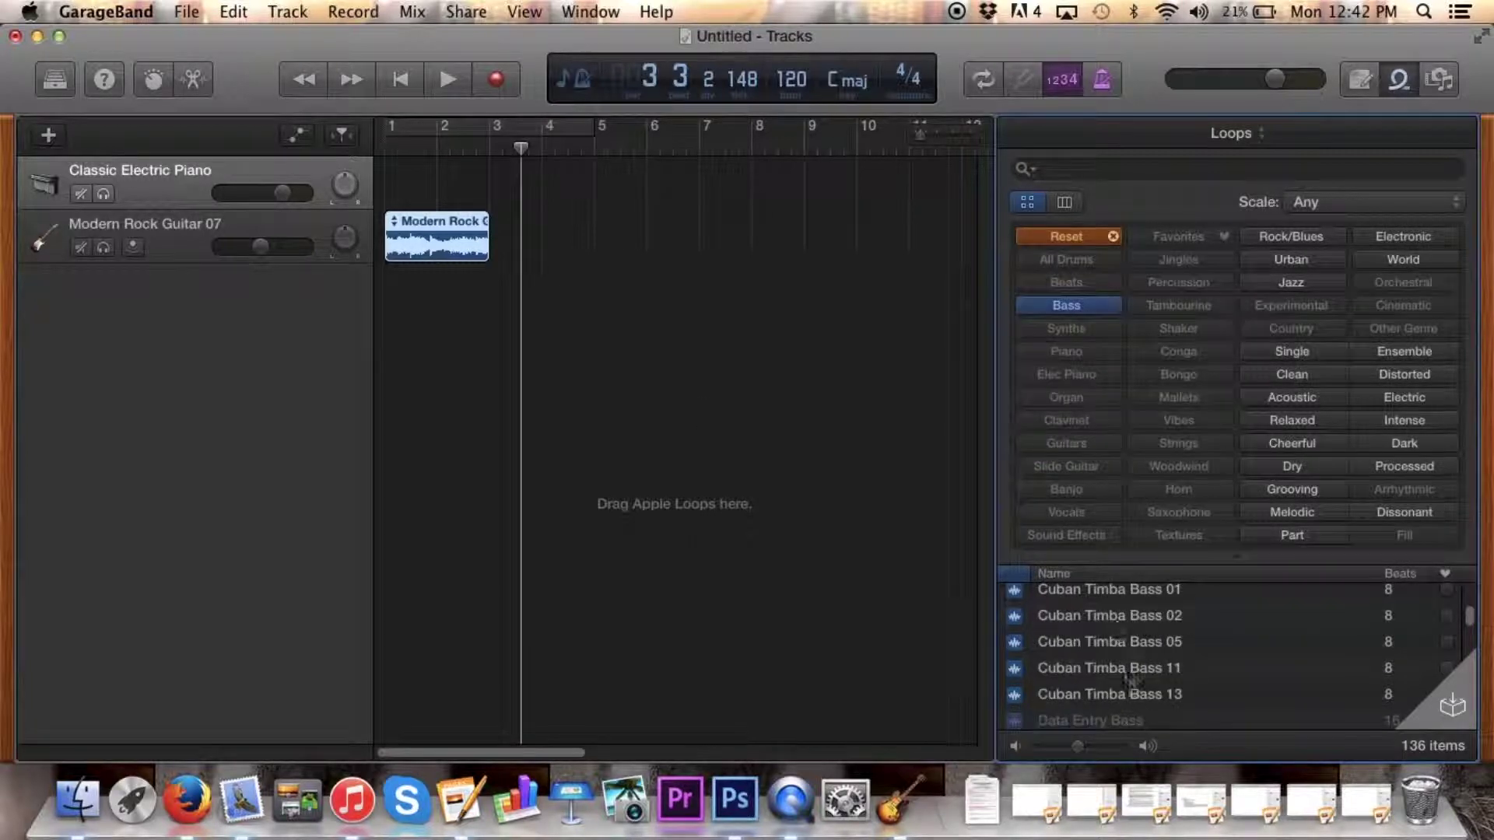
scroll(1137, 706, up, 10)
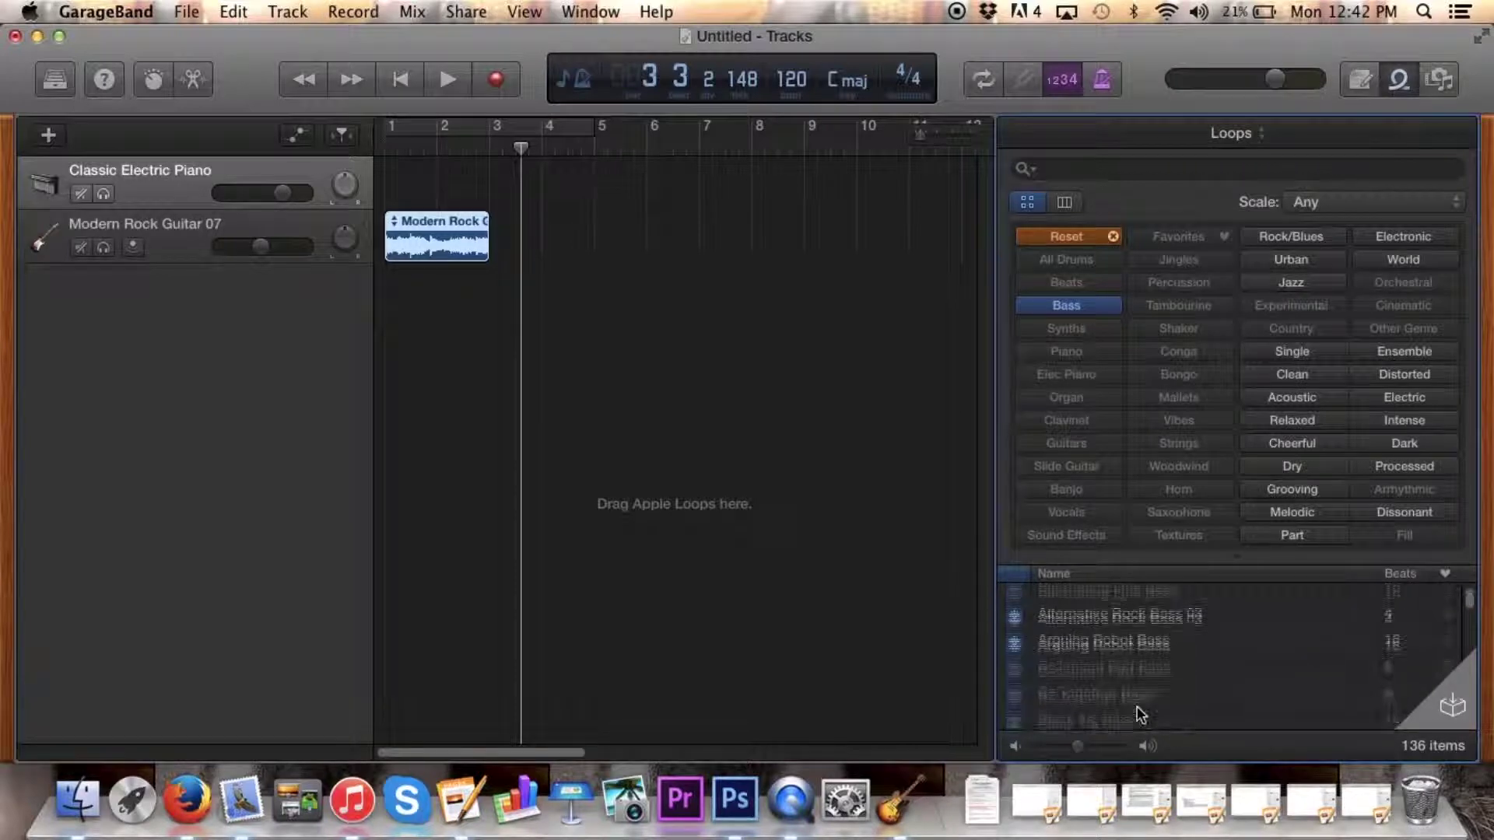
scroll(1137, 707, down, 3)
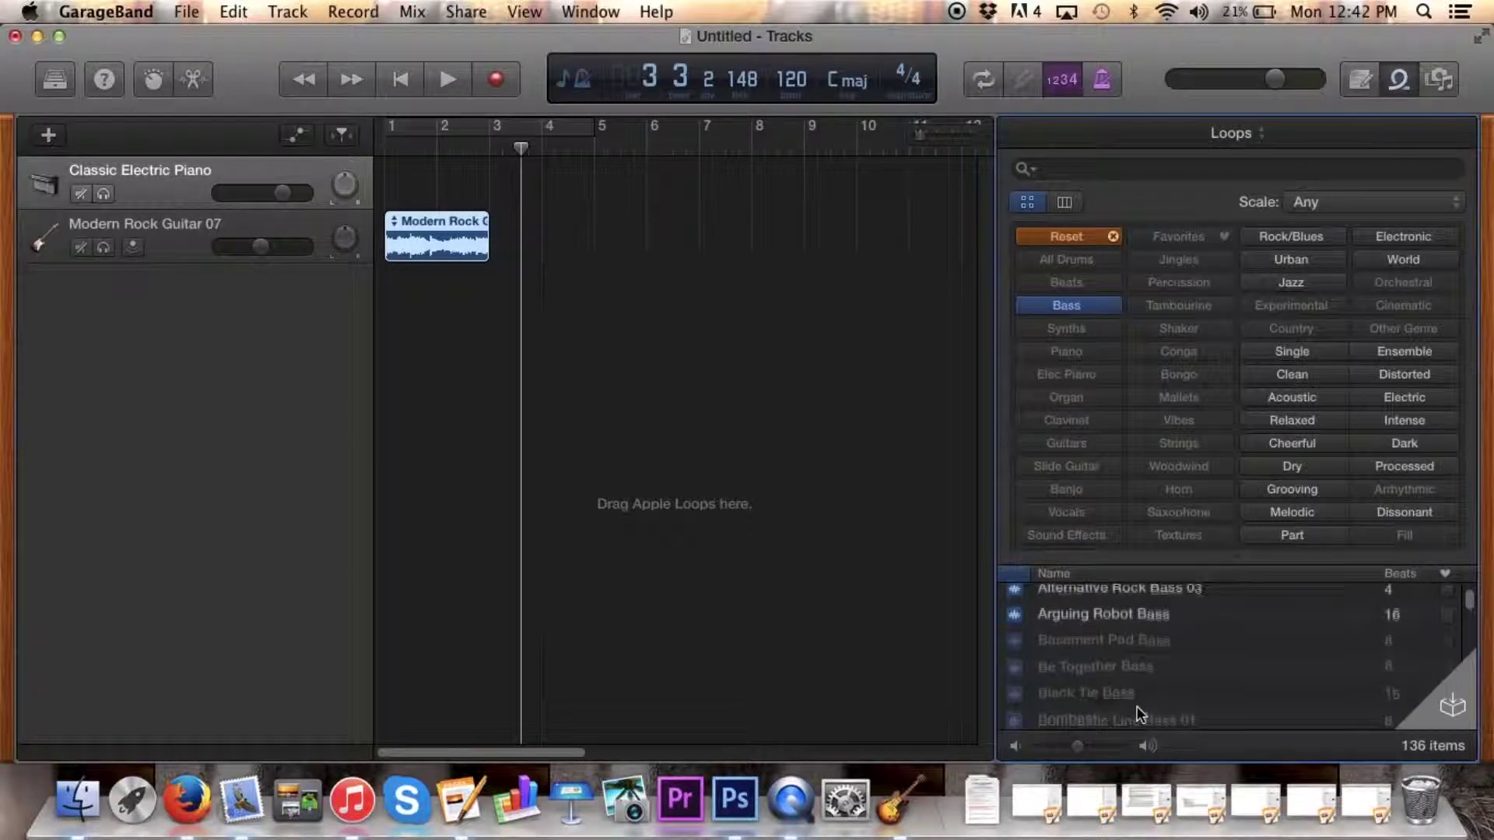
scroll(1137, 706, up, 2)
drag(1128, 675, 472, 325)
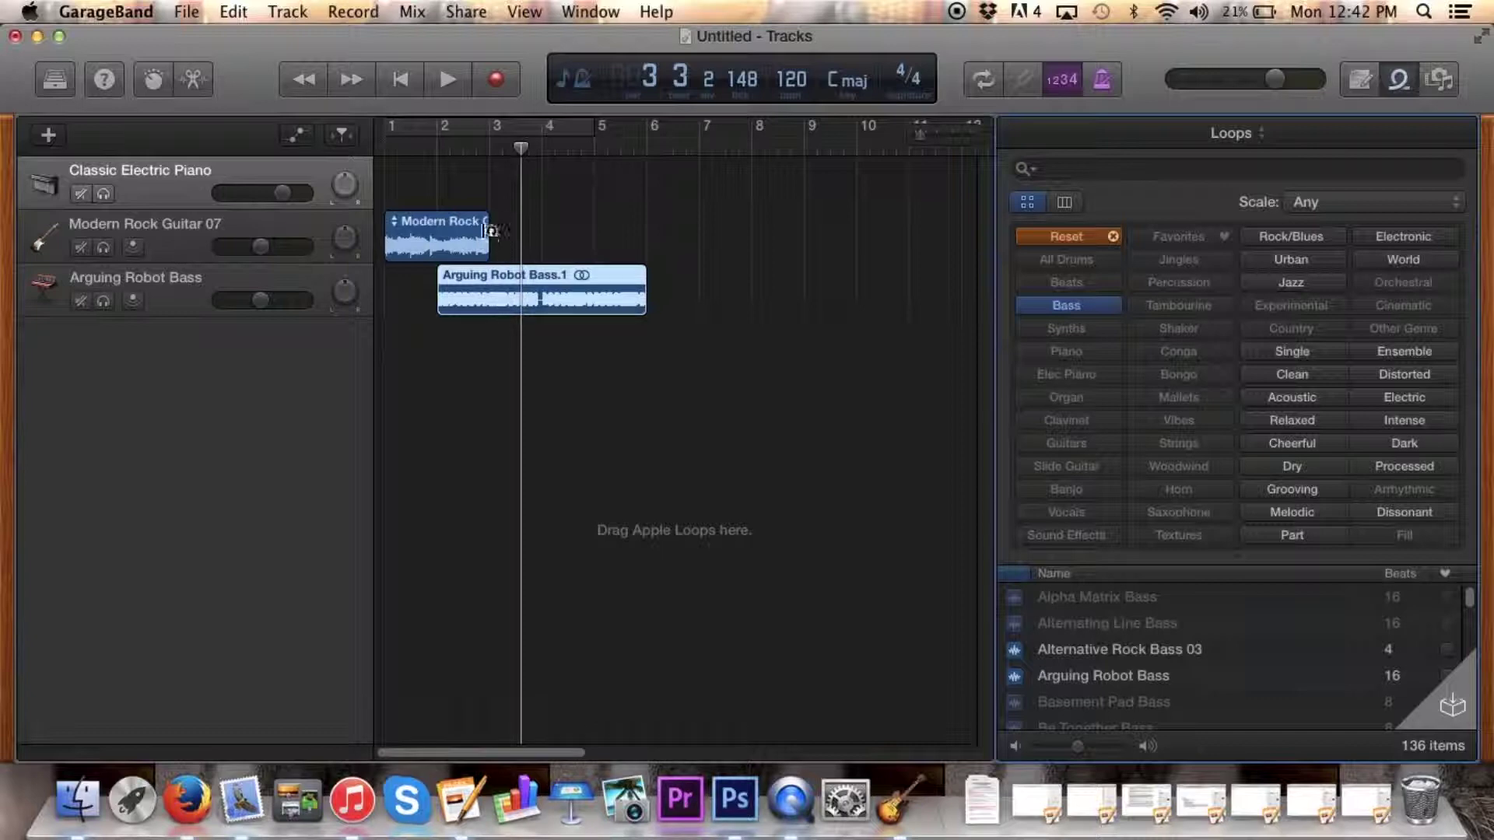
drag(490, 230, 597, 237)
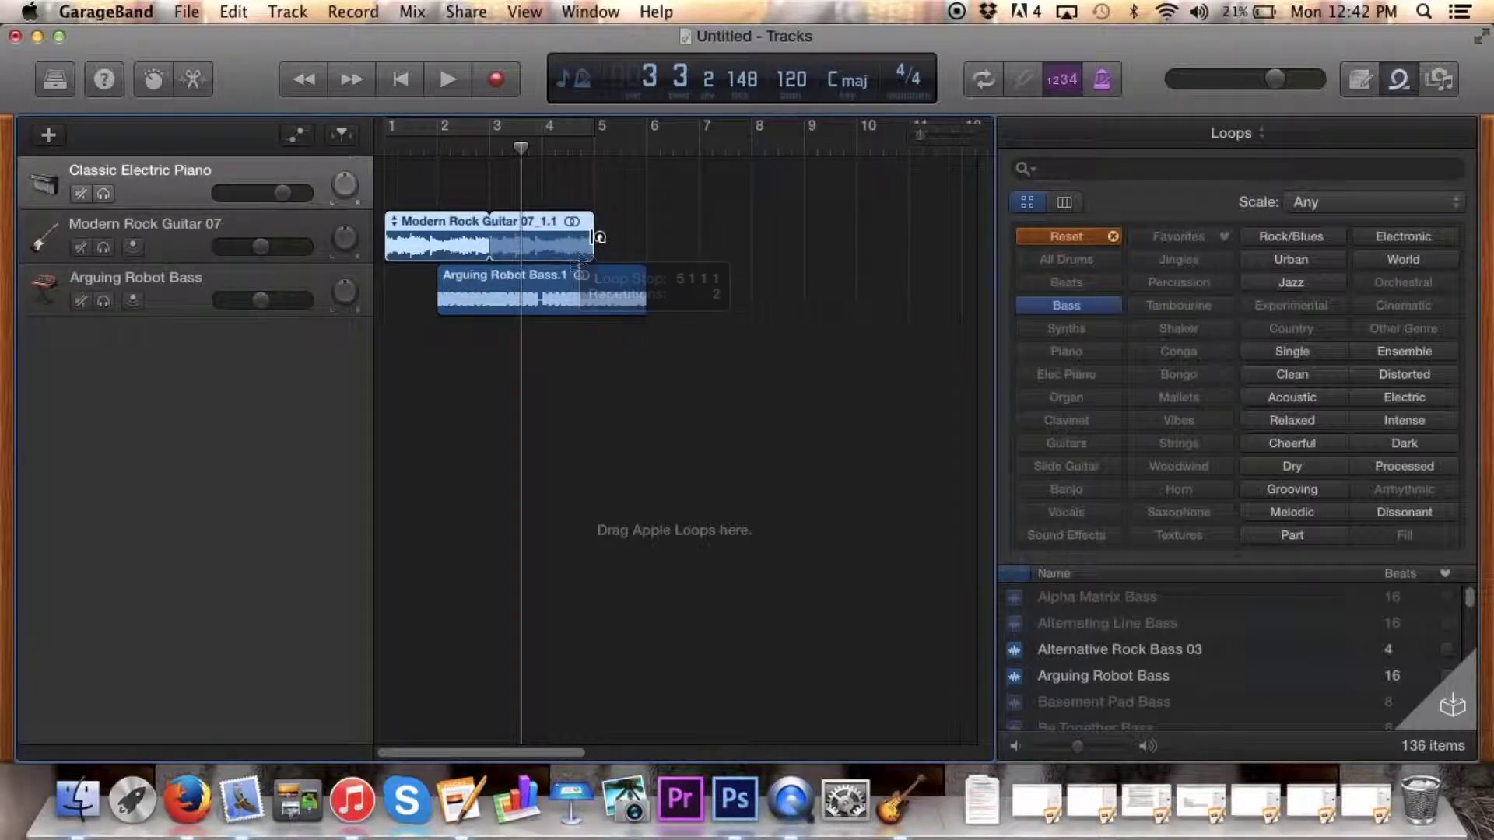
drag(566, 285, 619, 283)
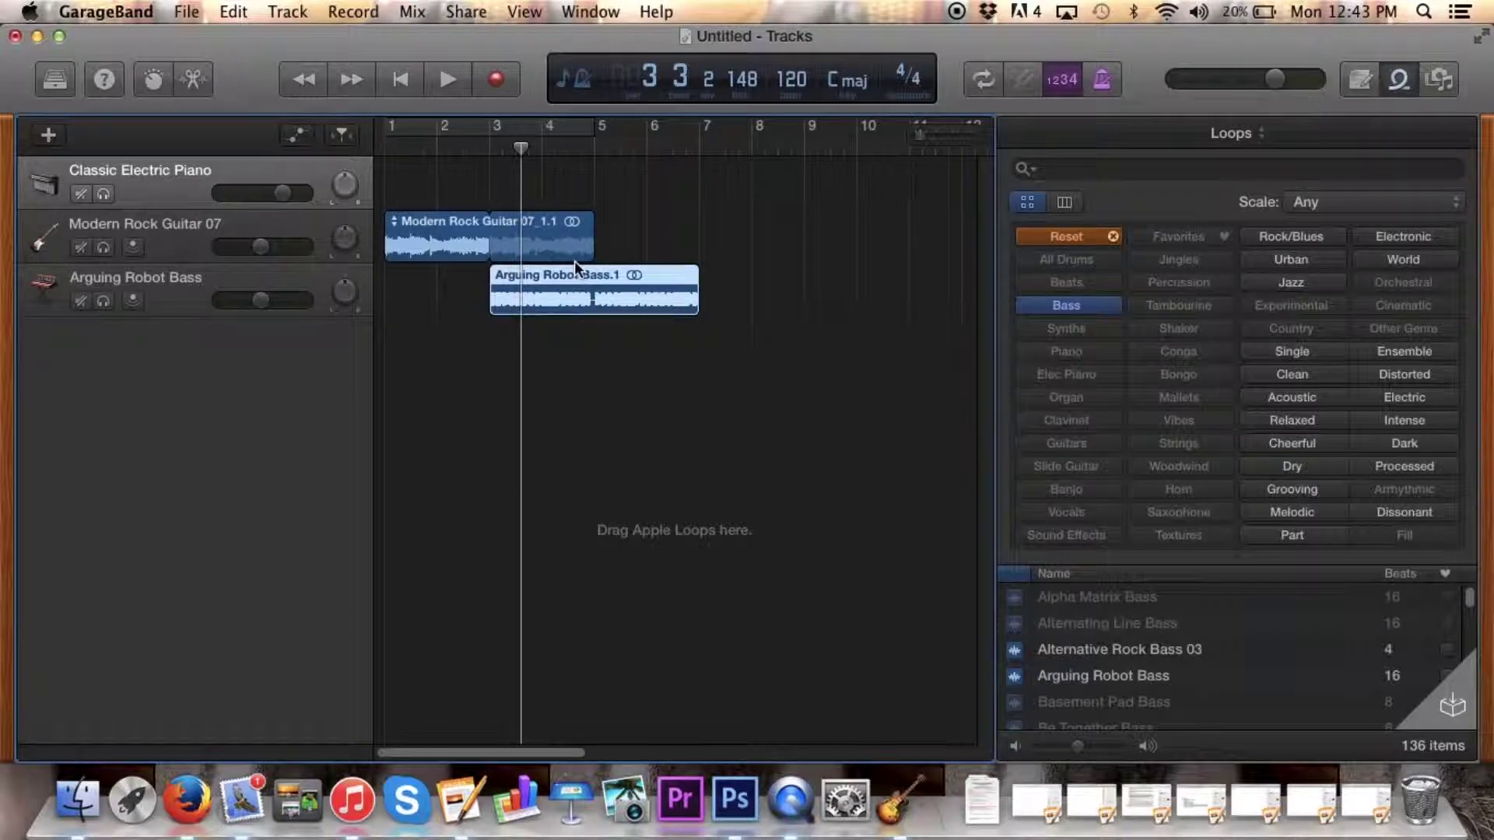
Play the guitar and bass arrangement from bar 1, then move the playhead ahead to bar 30
click(518, 147)
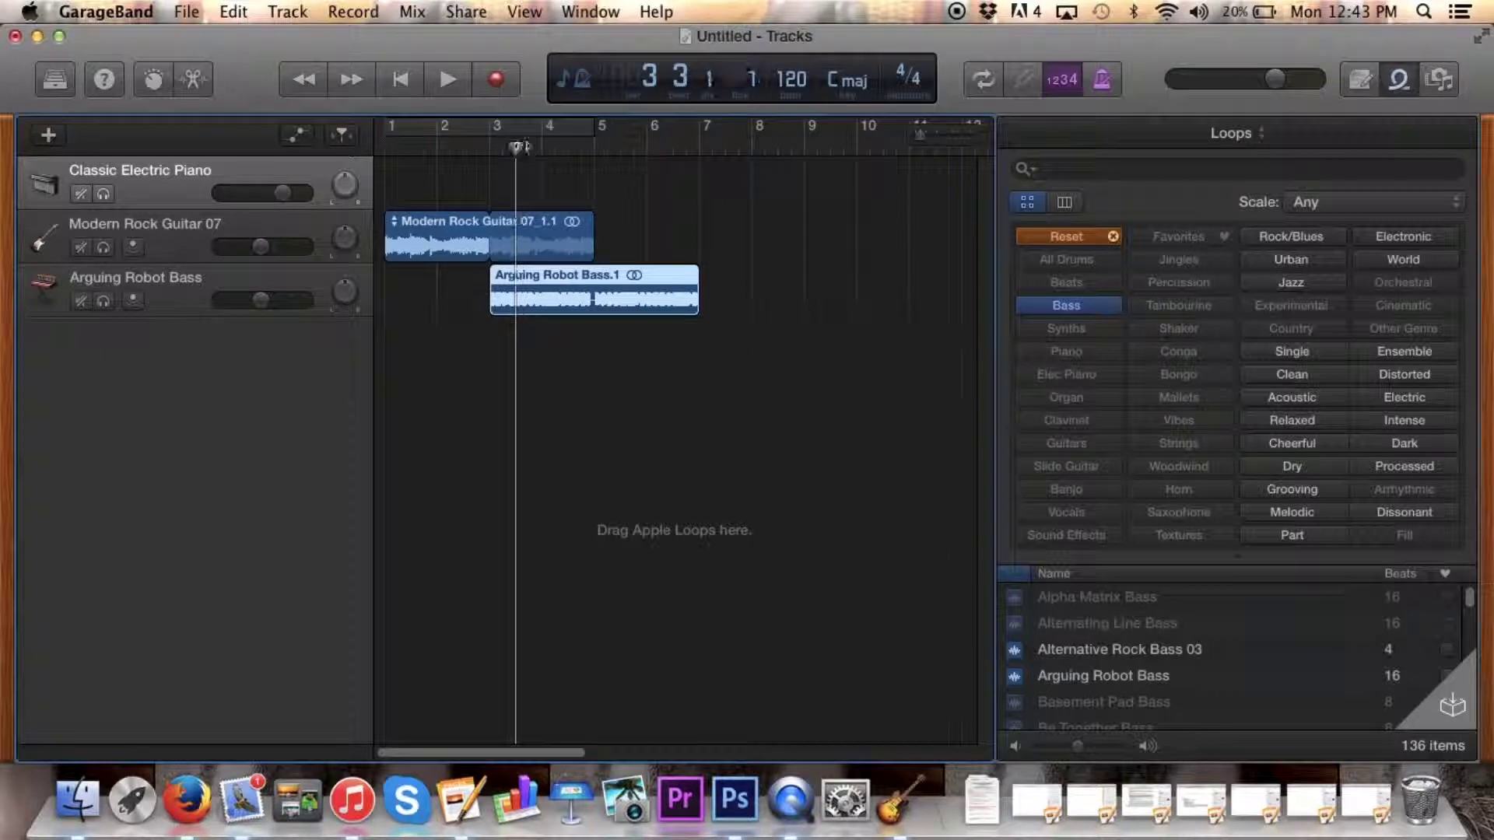
drag(518, 147, 384, 150)
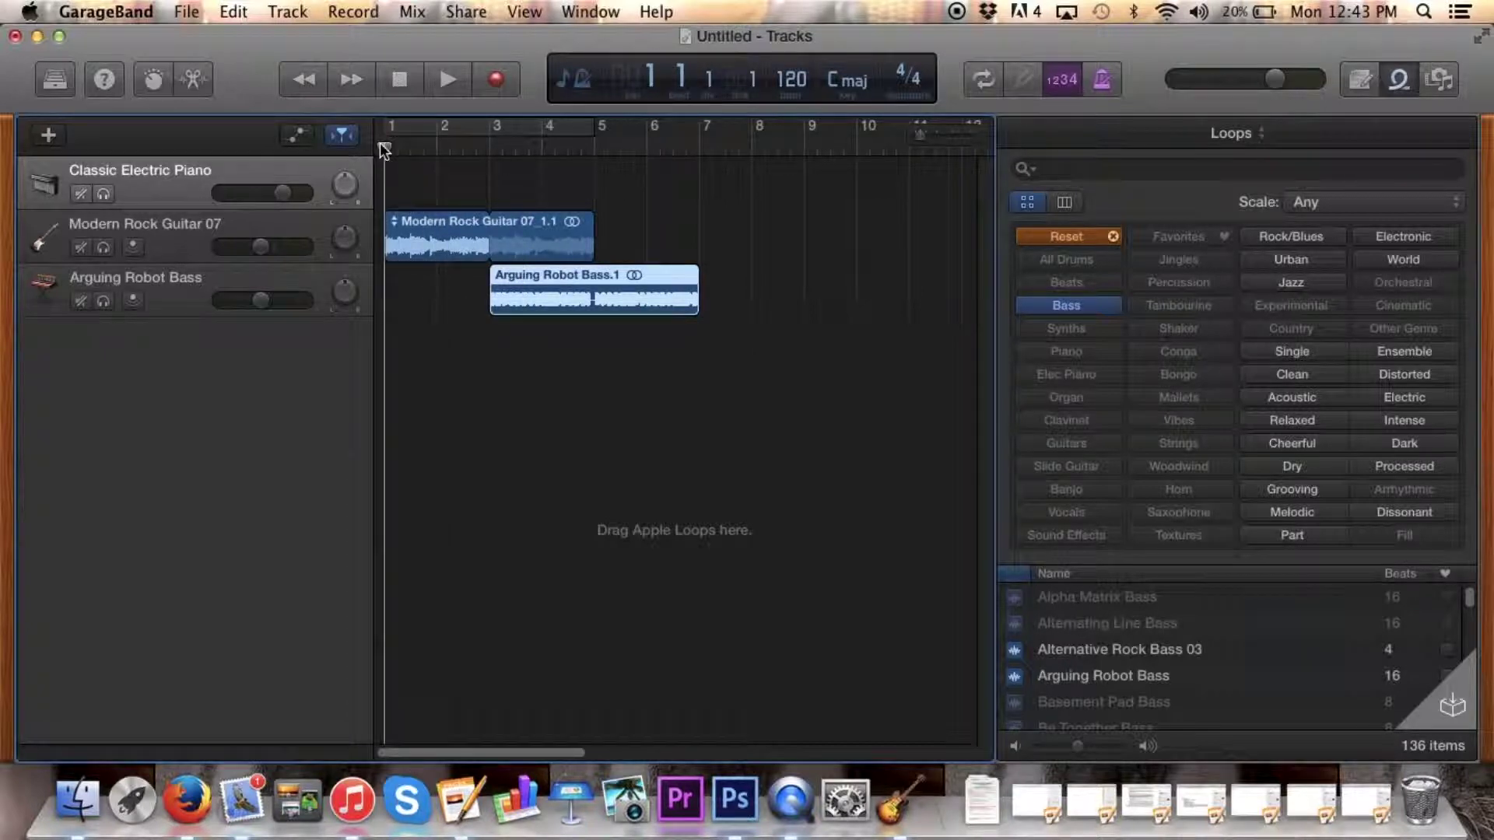
key(space)
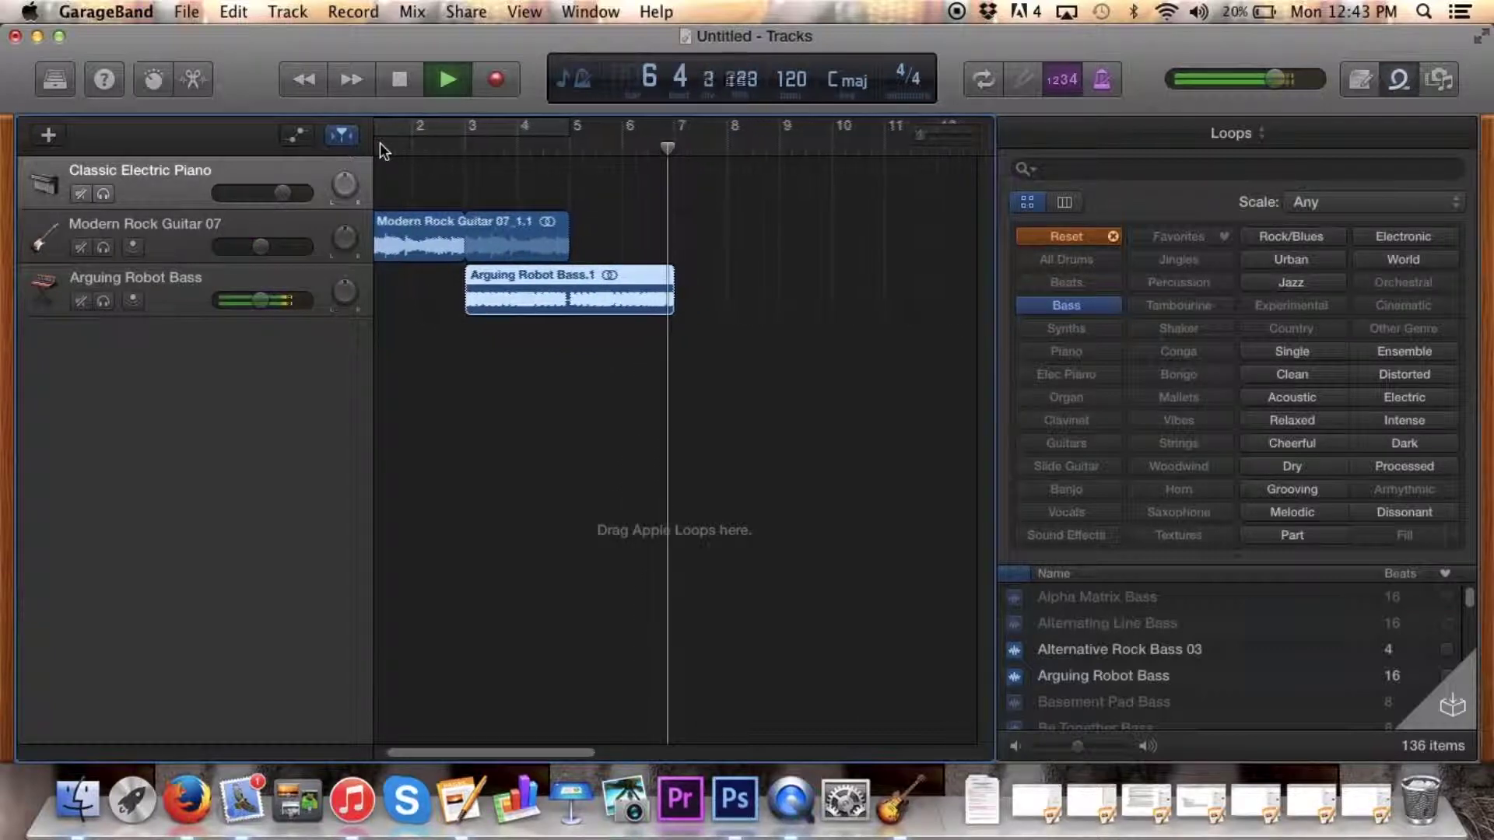
key(space)
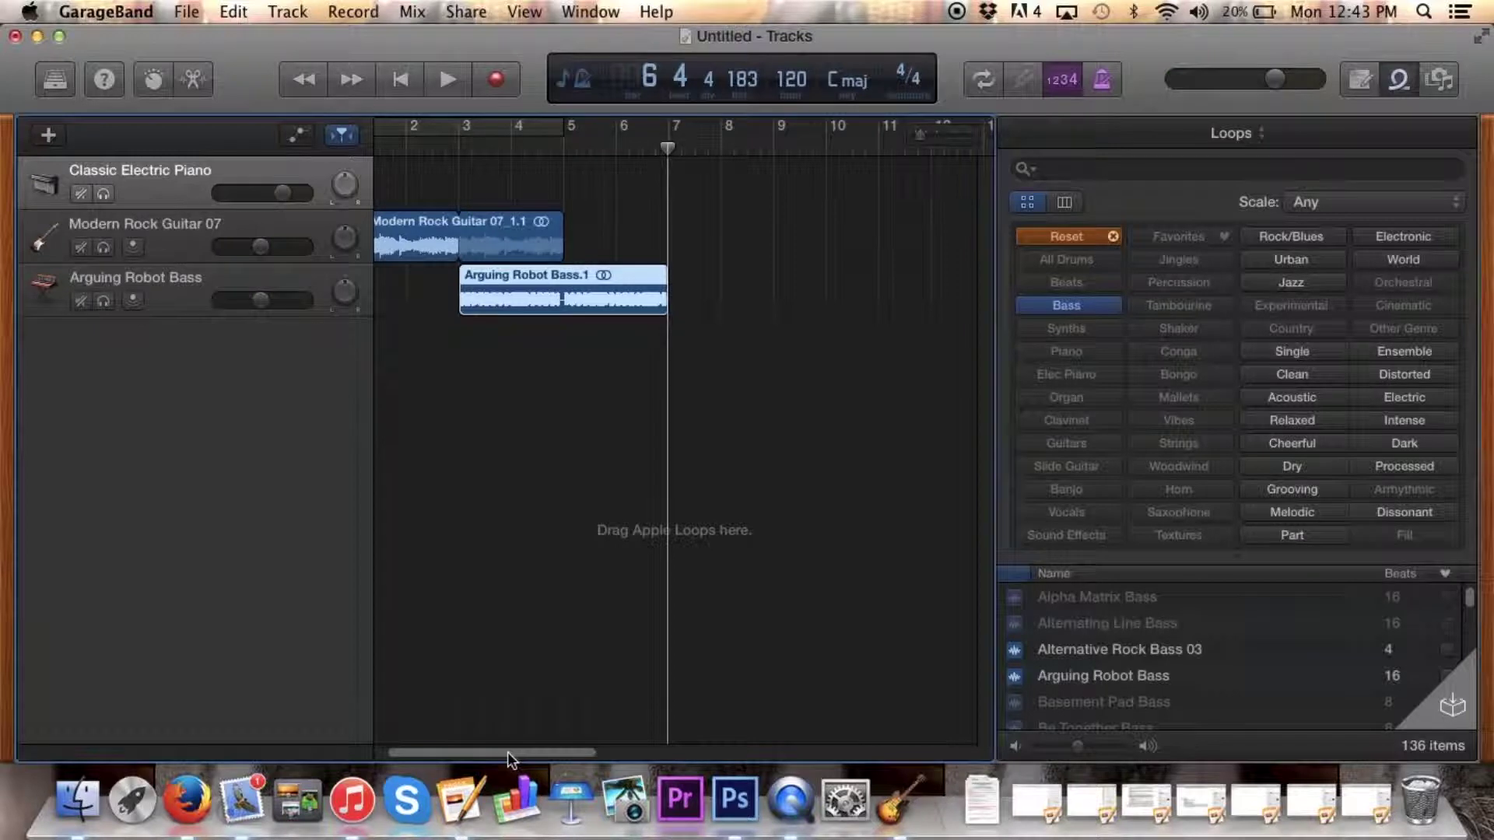
drag(507, 751, 421, 752)
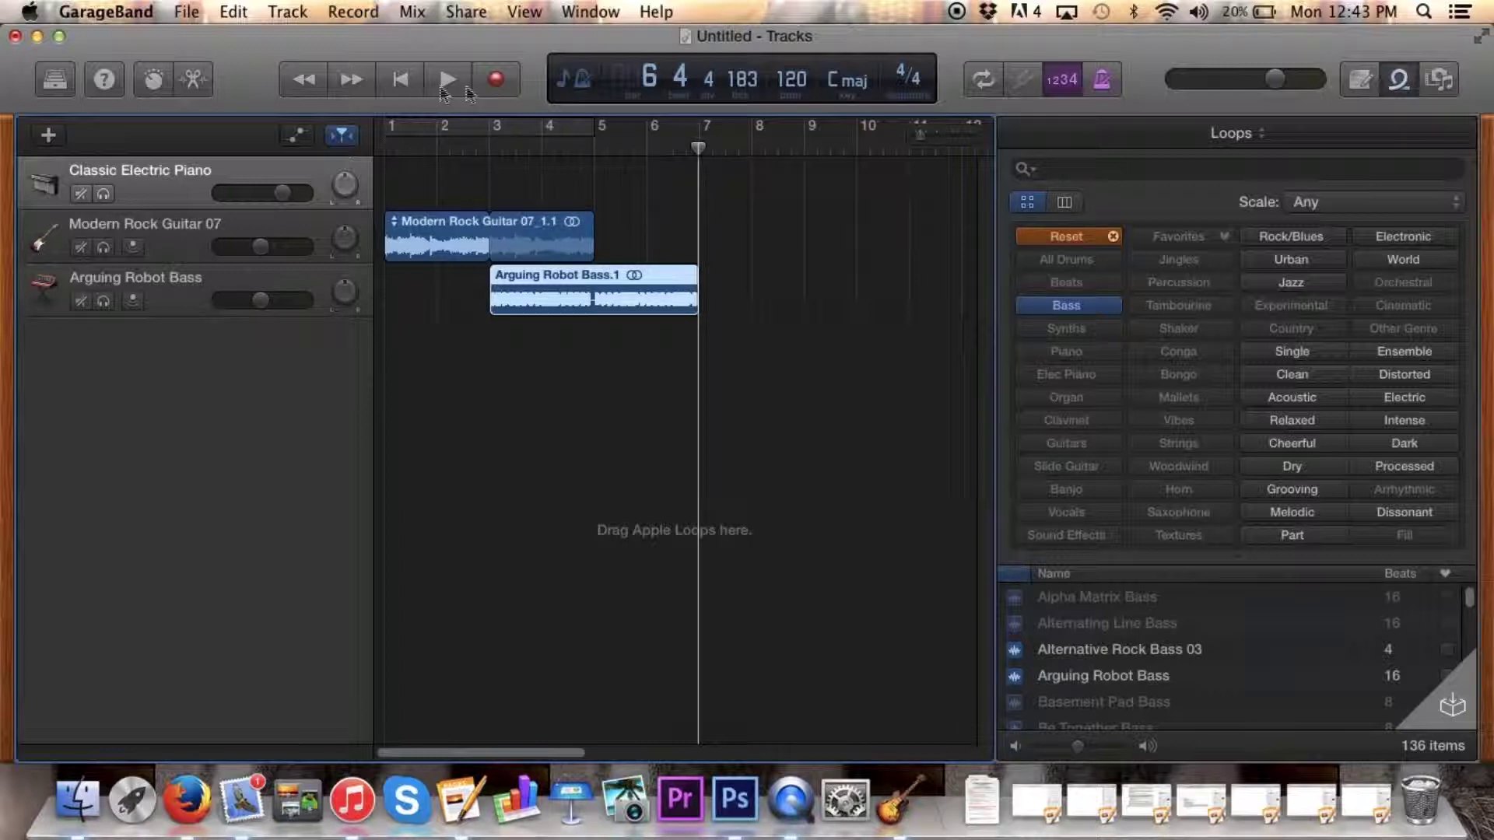
drag(699, 149, 834, 207)
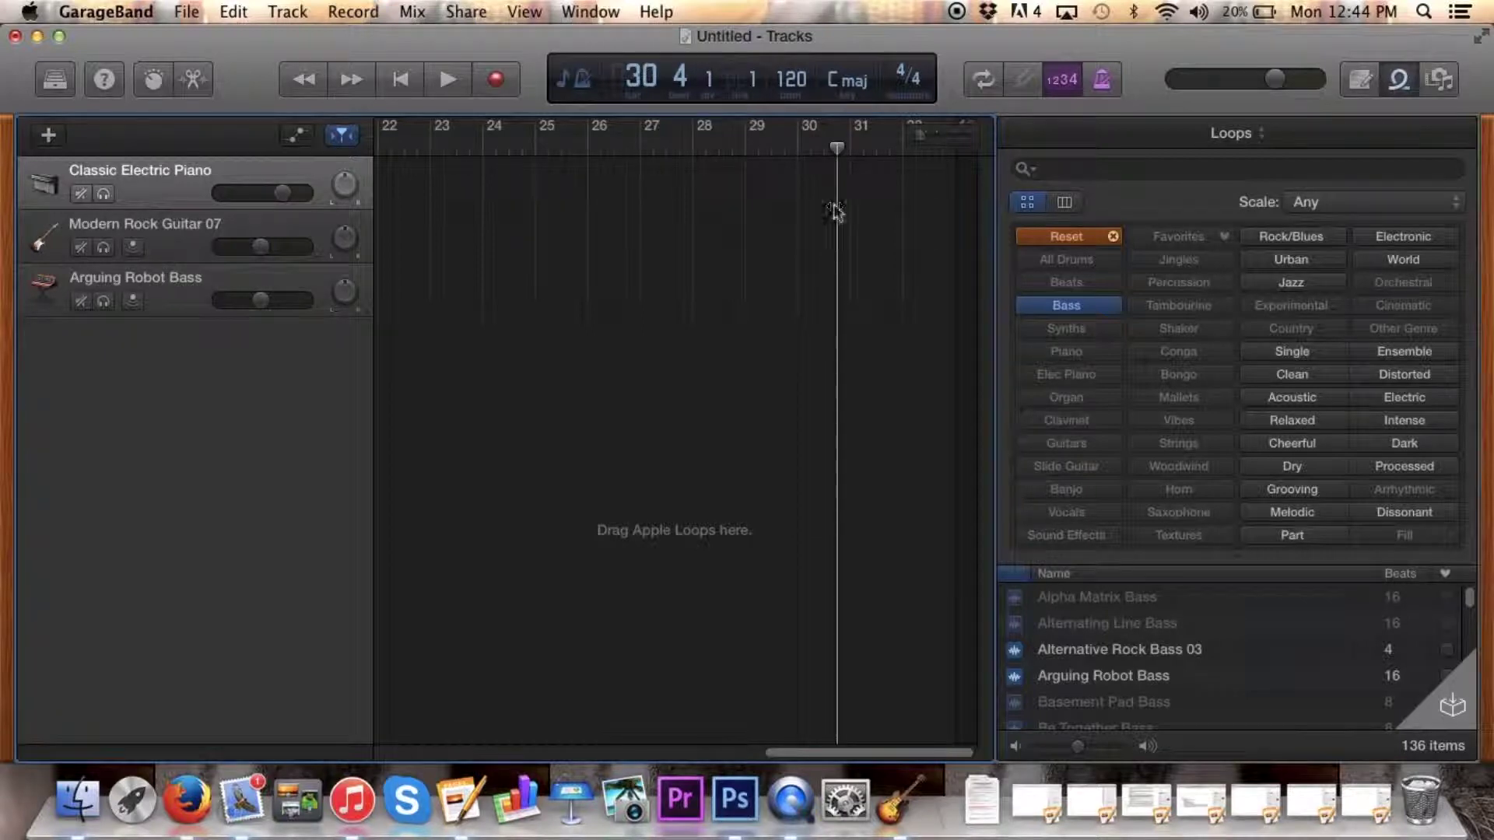
Jump to the beginning, drag the playhead forward, then rewind it bar by bar back to bar 1
click(402, 80)
drag(391, 148, 908, 148)
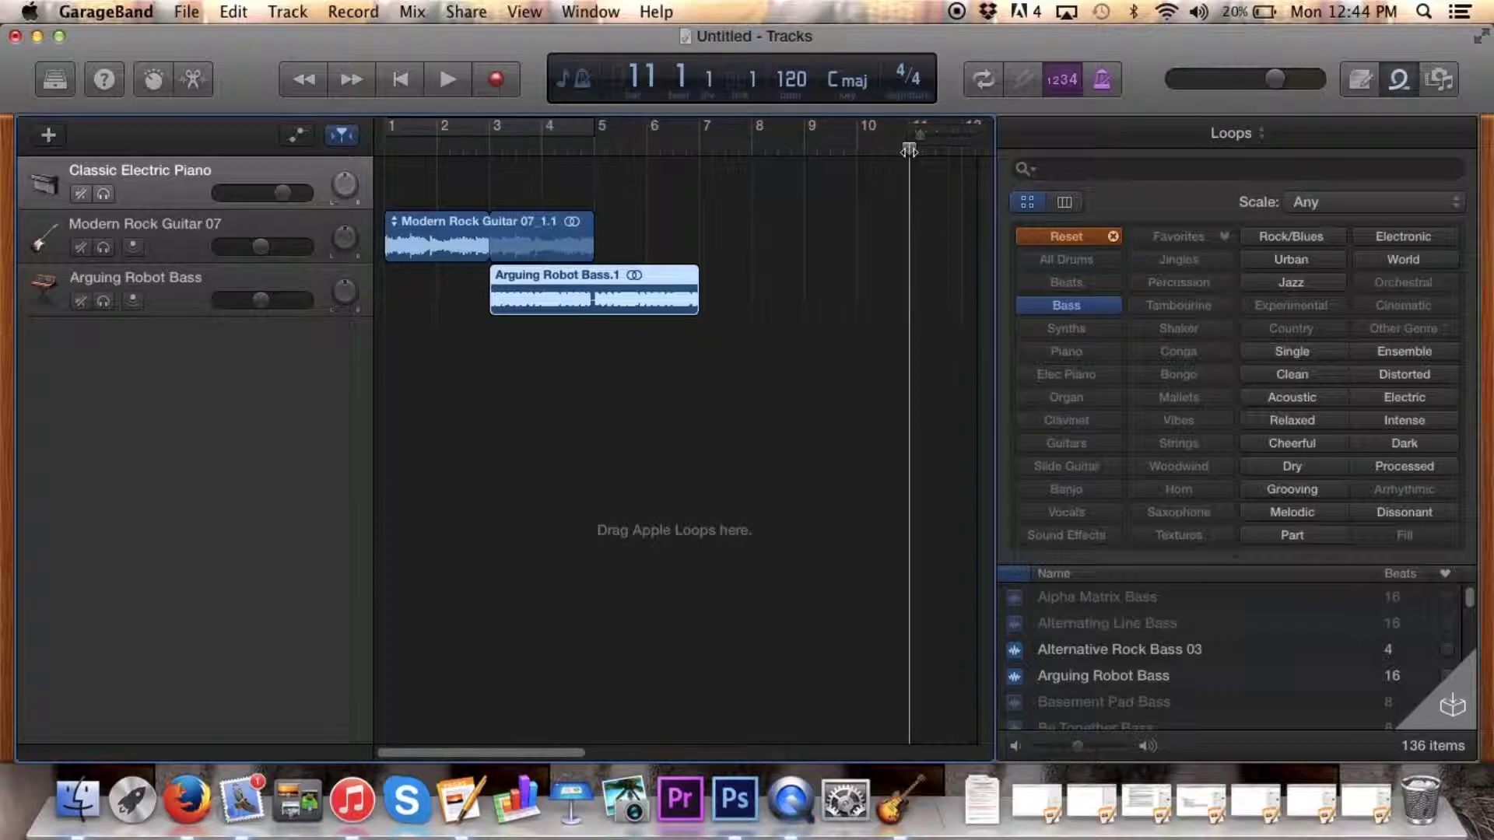
click(303, 80)
click(302, 80)
click(302, 80)
click(302, 80)
click(303, 80)
click(303, 80)
click(303, 80)
click(303, 80)
click(303, 80)
click(303, 80)
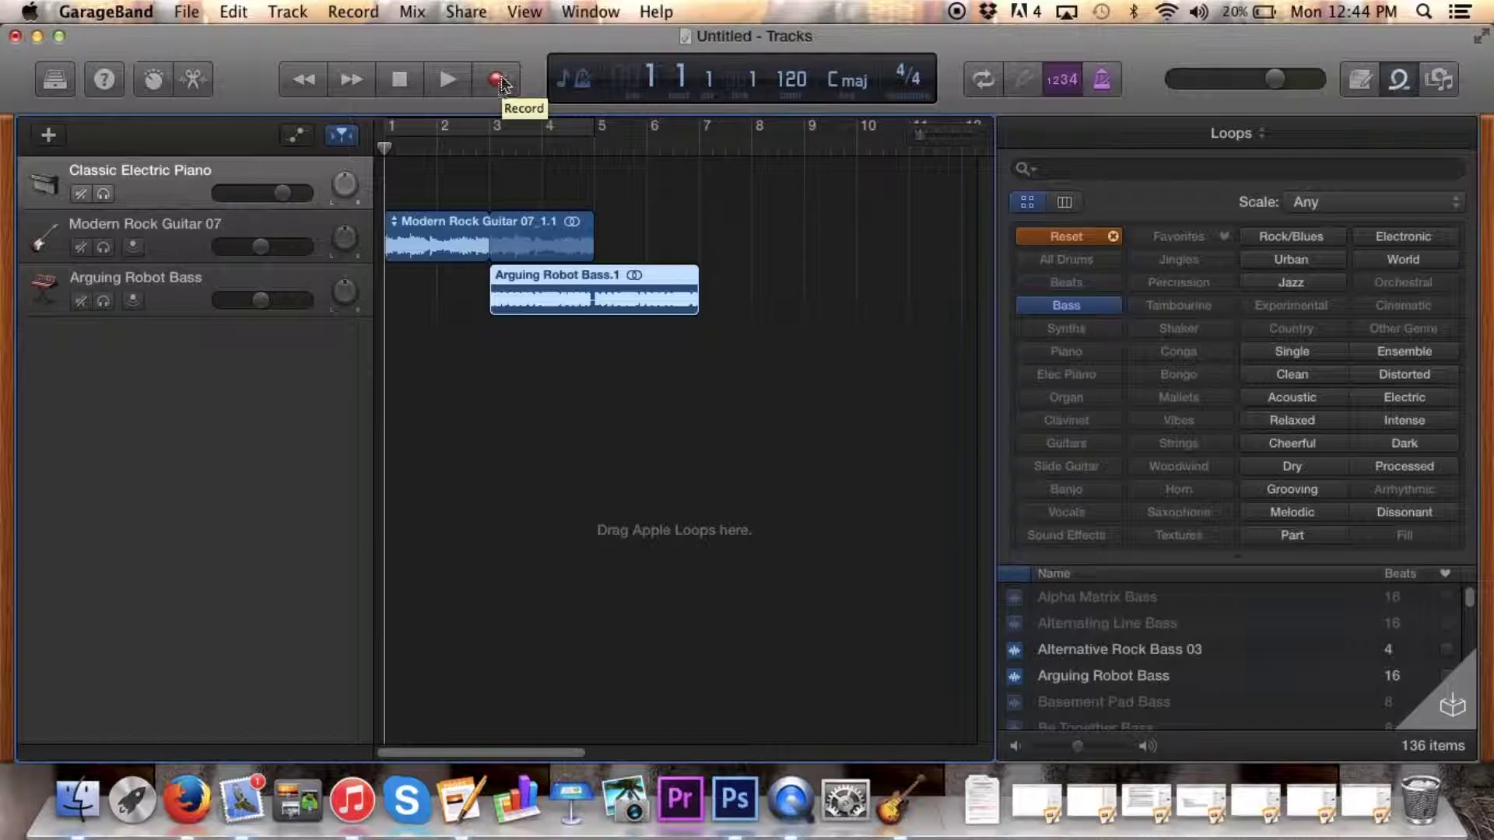
Drag the playhead back to bar 1 and try extending the bass loop, leaving it unchanged
drag(383, 148, 489, 148)
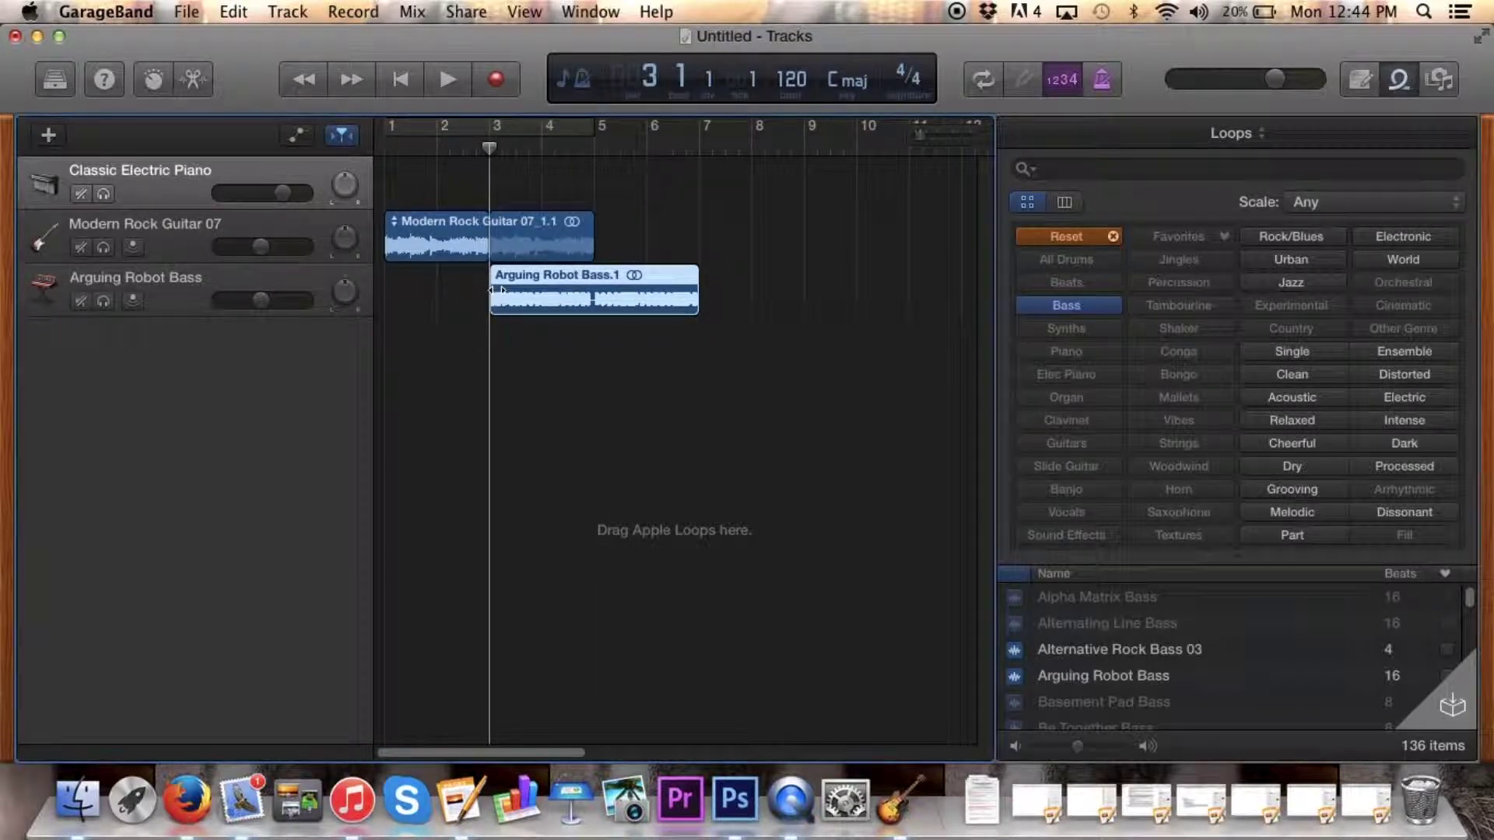
drag(498, 291, 384, 327)
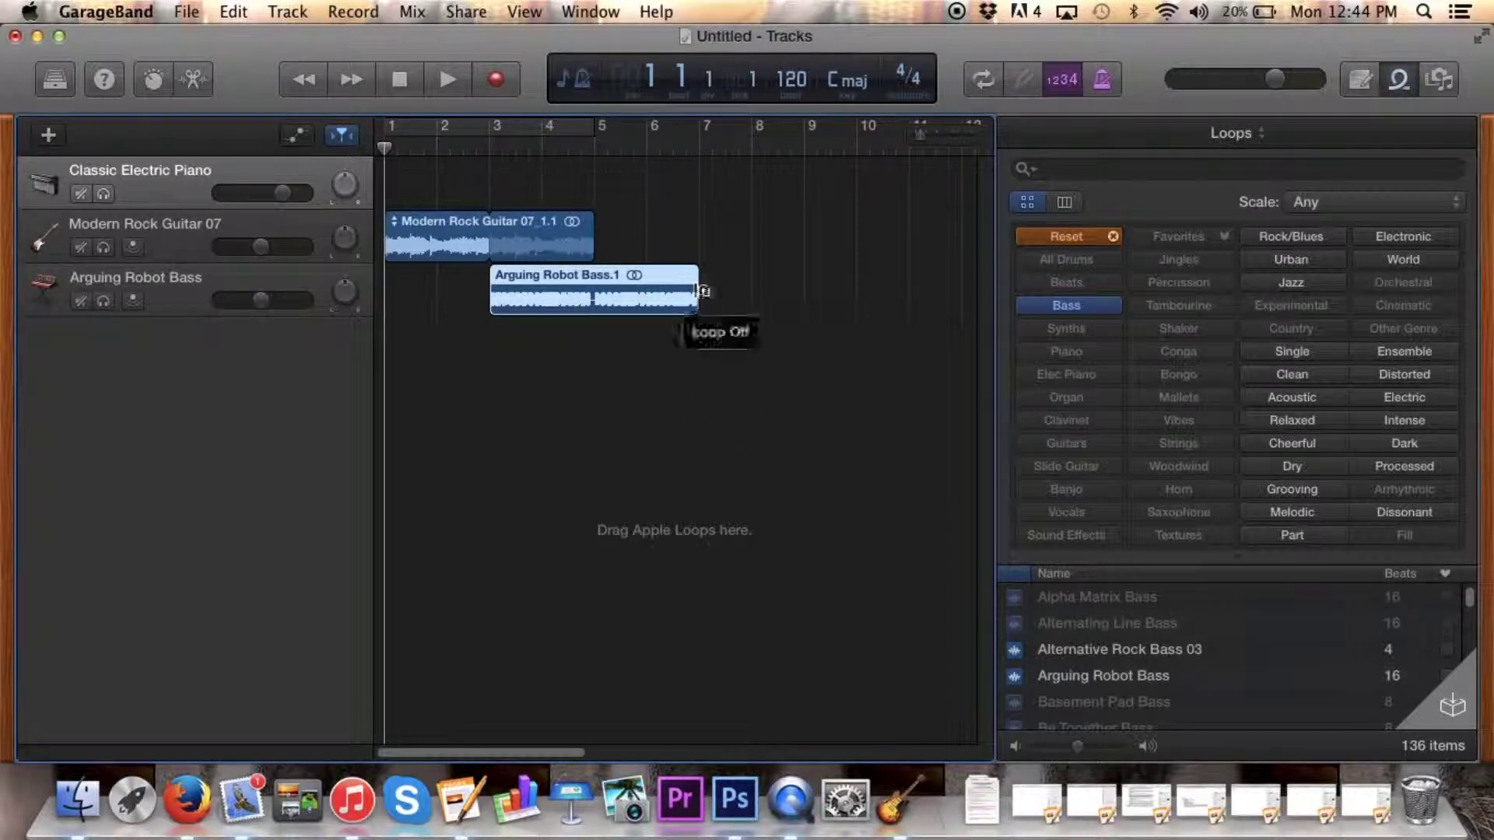
drag(702, 291, 694, 343)
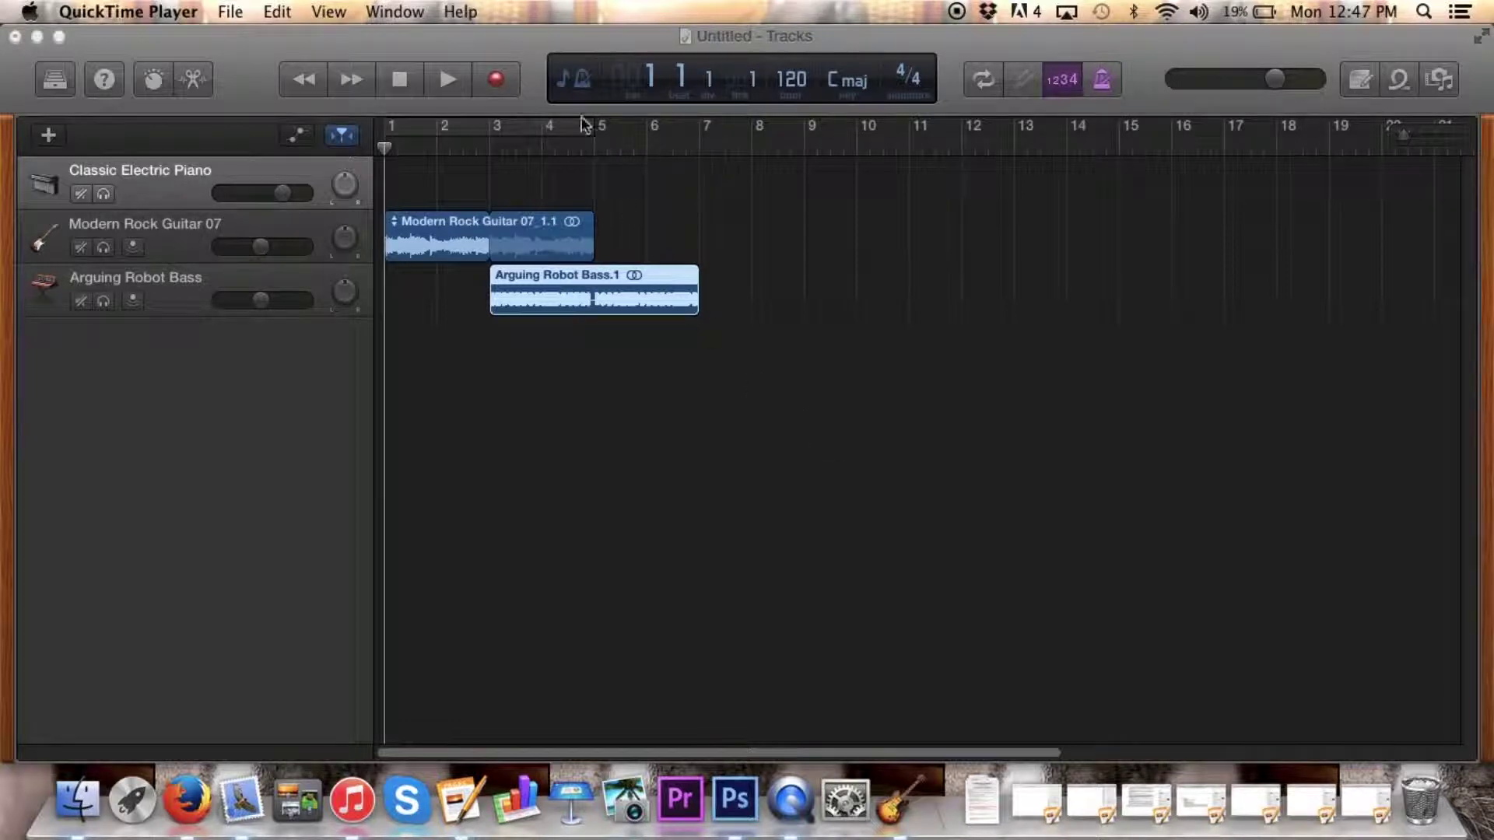
Bring the GarageBand window back to the front
click(705, 373)
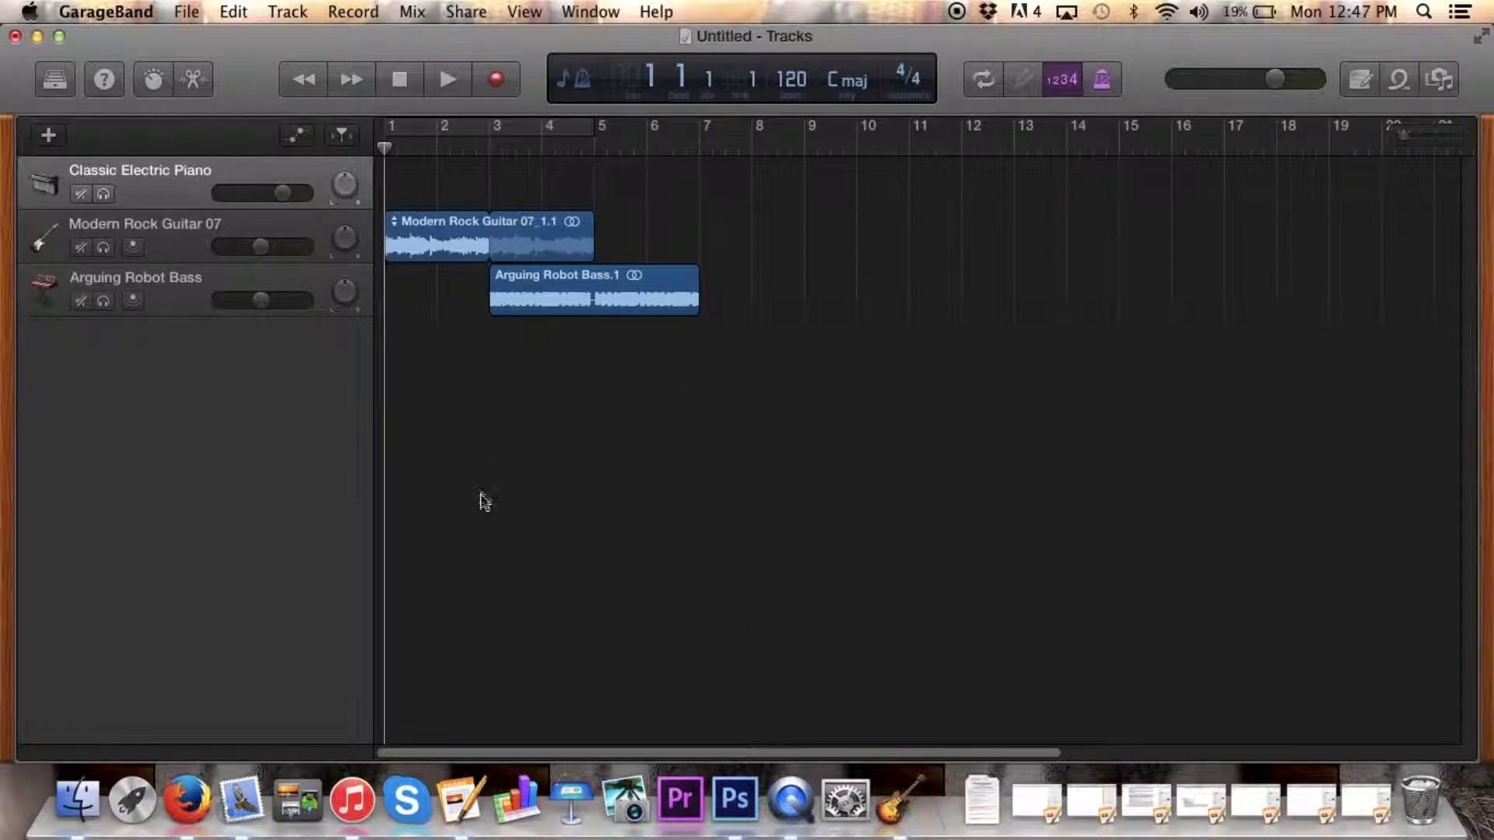
Check Share > Export Song to Disk at MP3 High Quality (192 kBit/s), then cancel without exporting
click(480, 17)
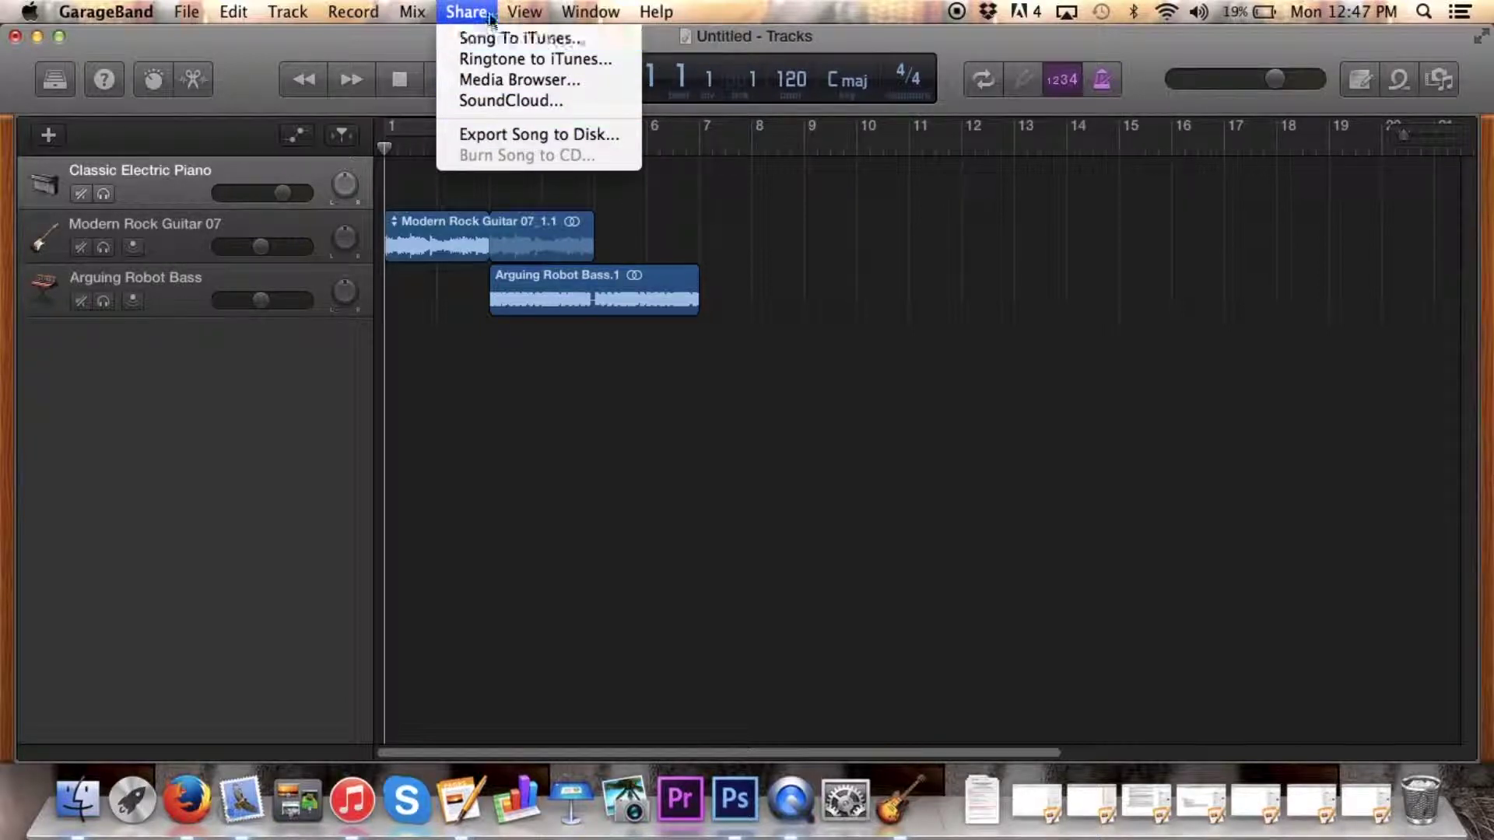
click(483, 134)
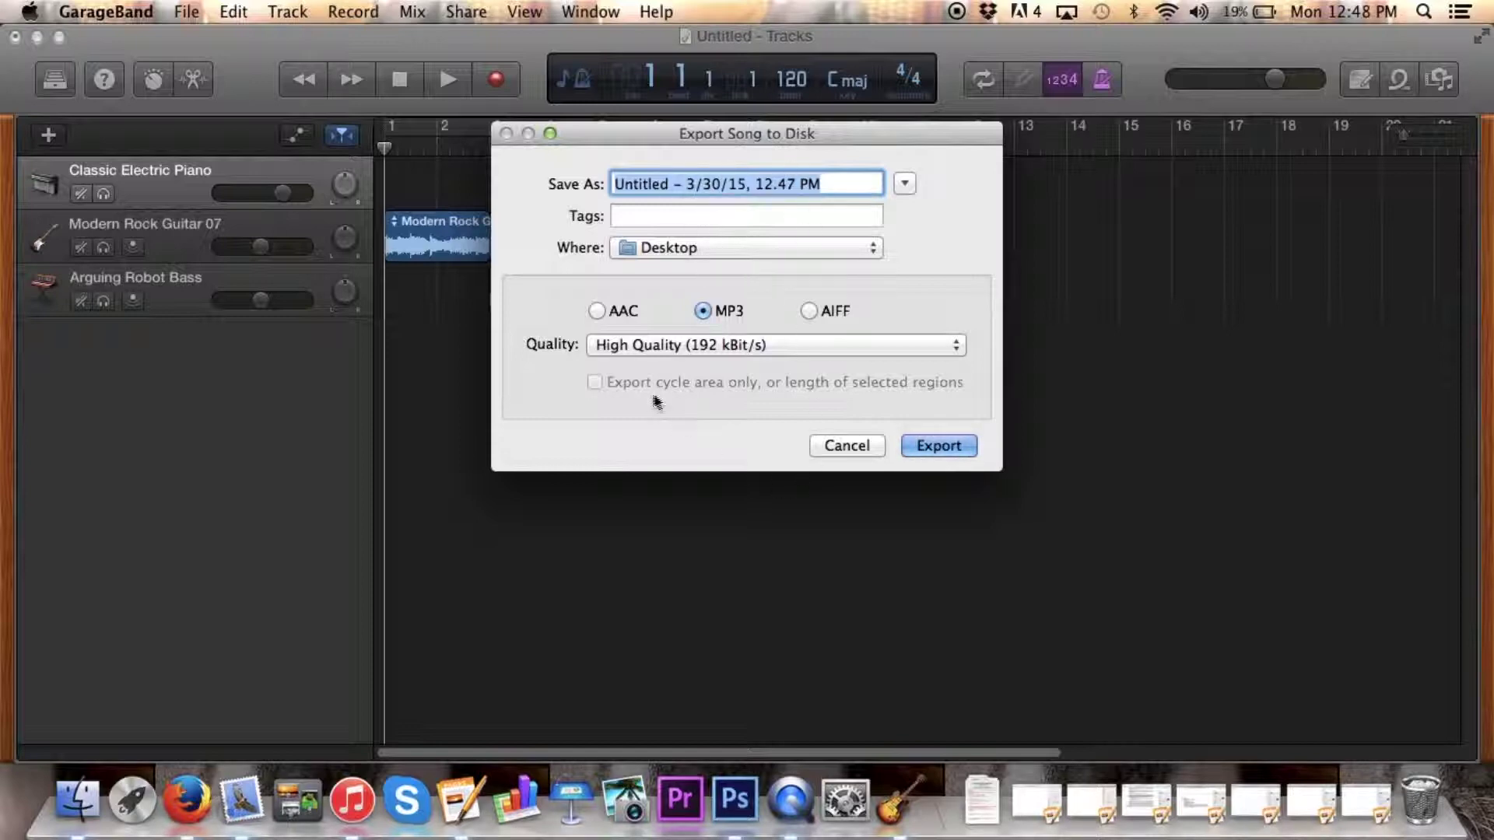
click(684, 347)
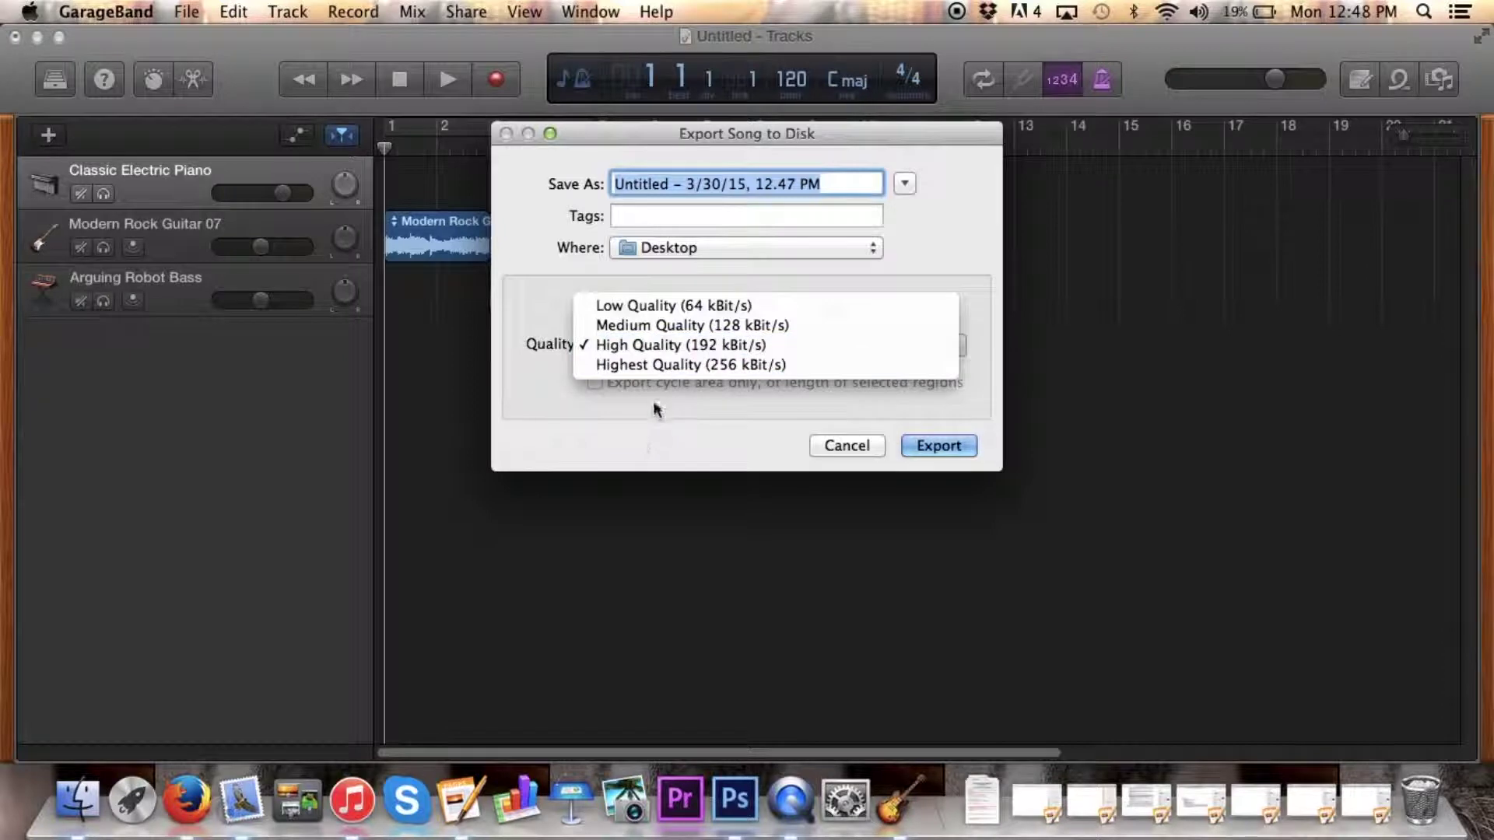
click(734, 430)
click(871, 447)
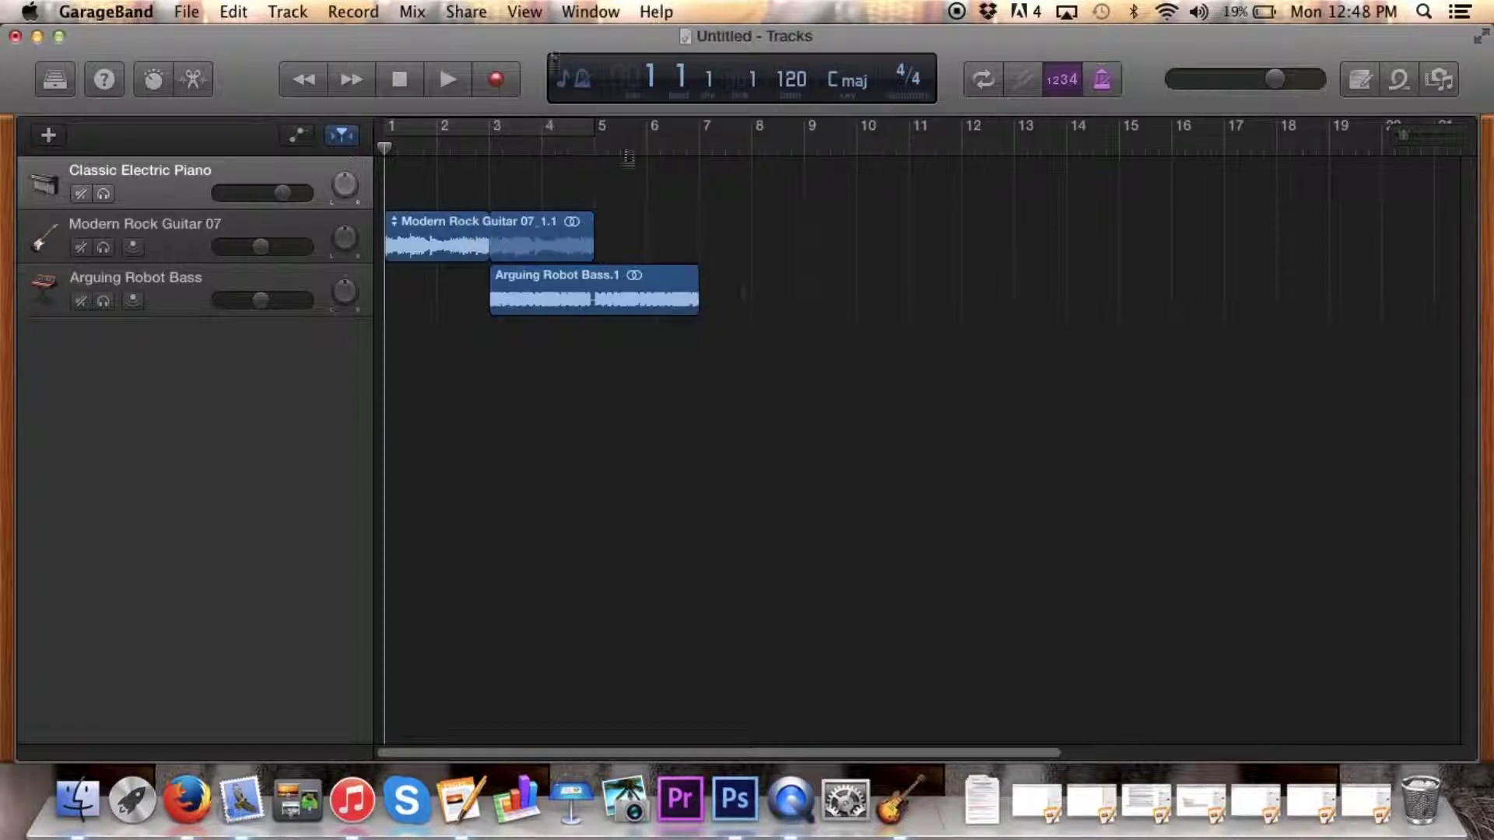
click(466, 11)
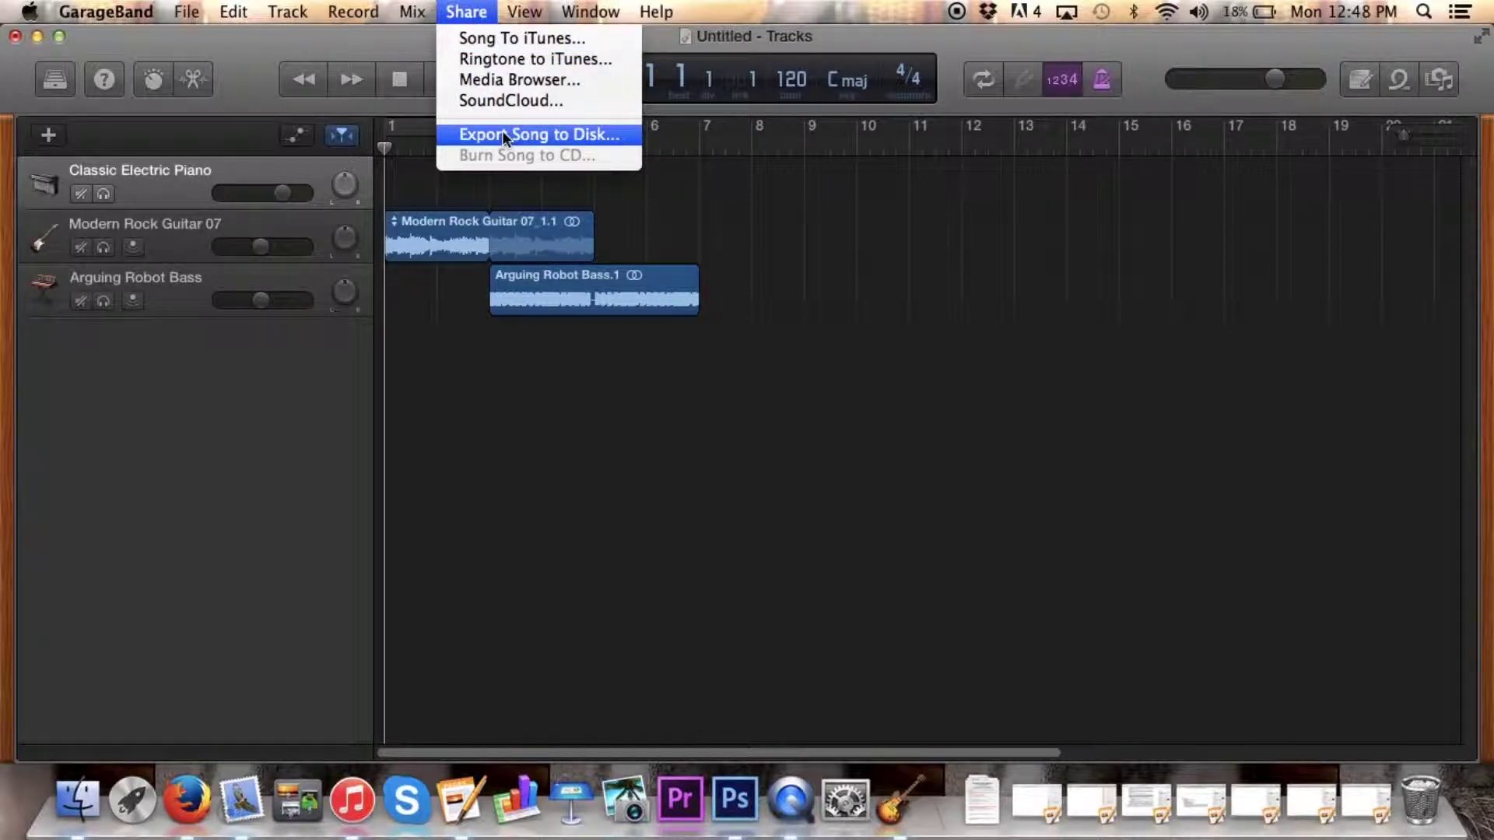
click(558, 431)
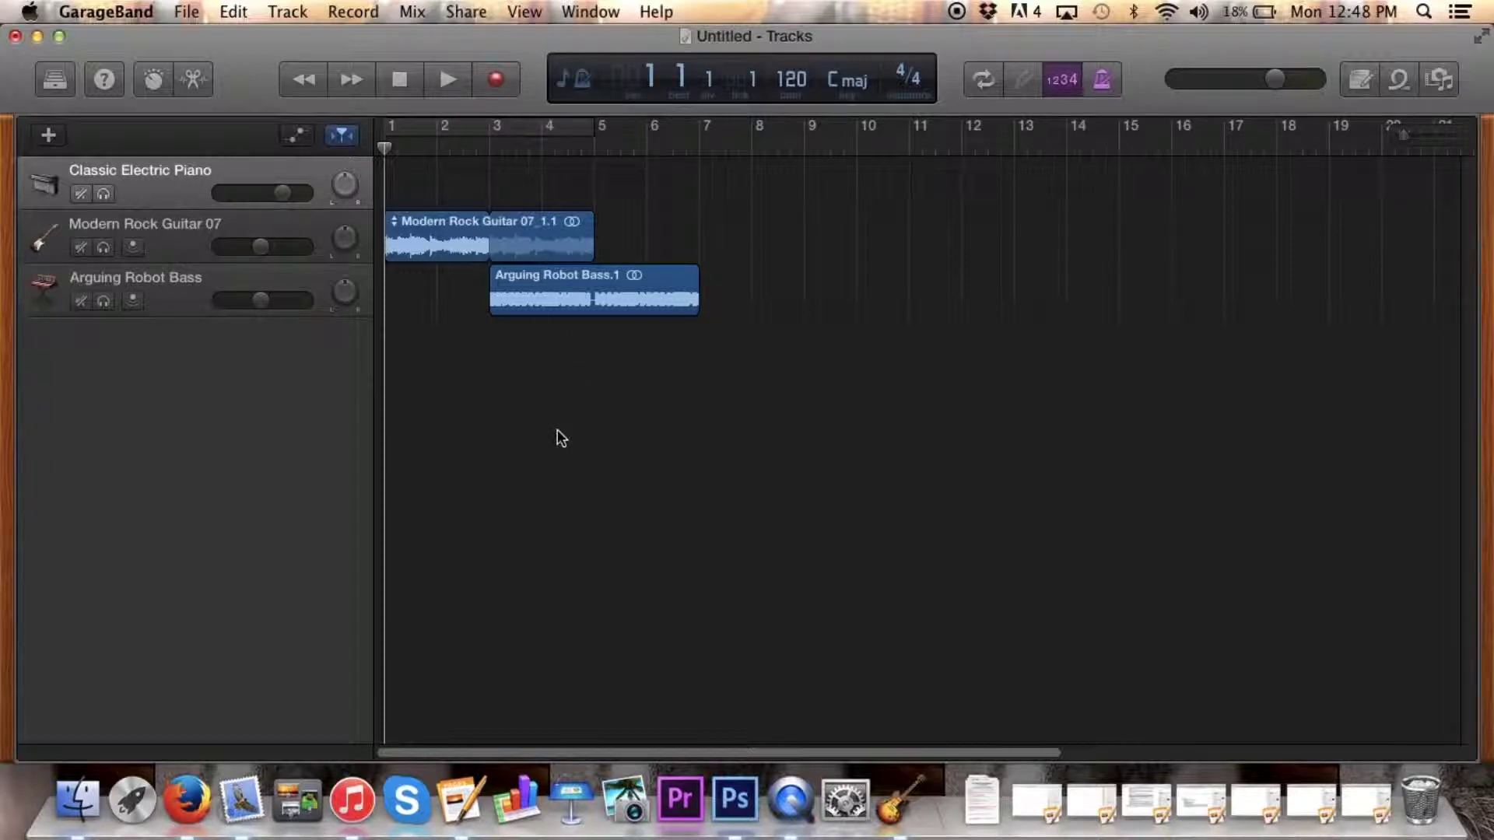